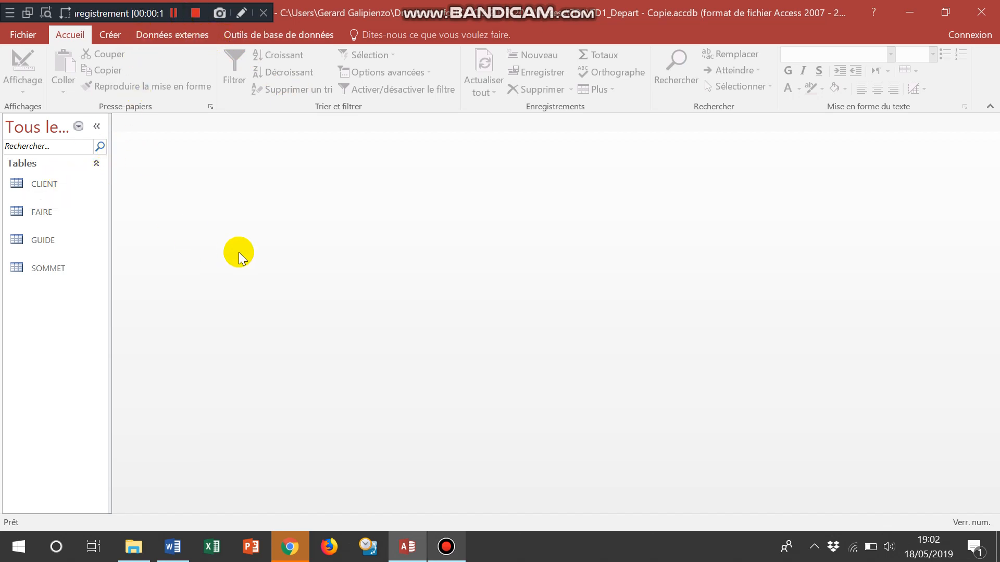
Step: Review the Course table specification in the Word document, and start a new table in Design view back in Access
click(173, 547)
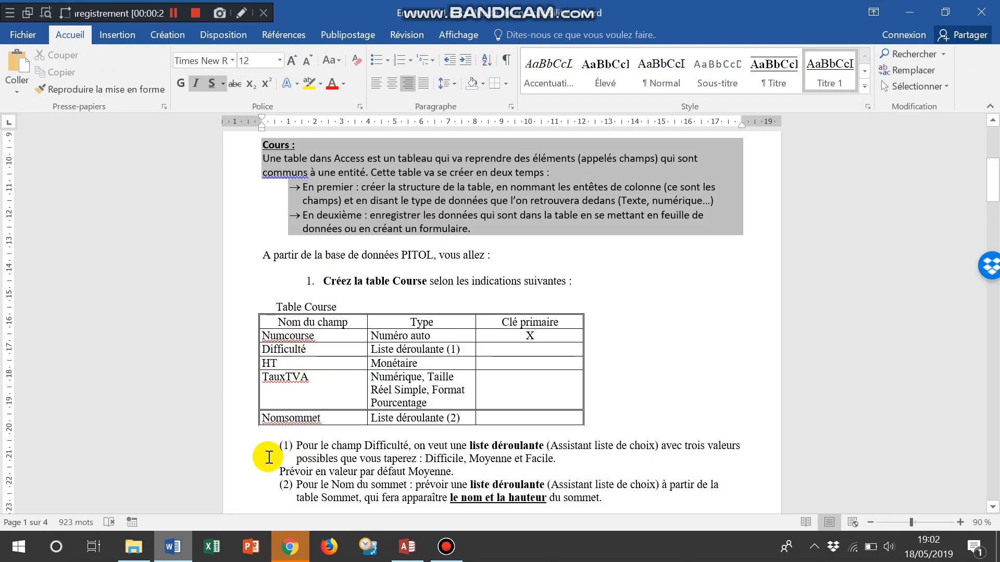
click(408, 546)
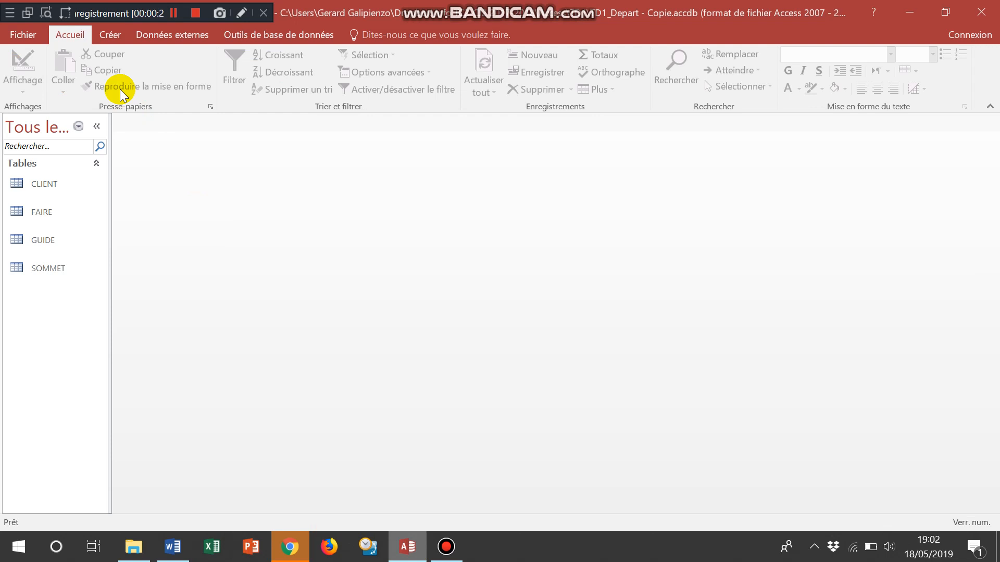
click(110, 37)
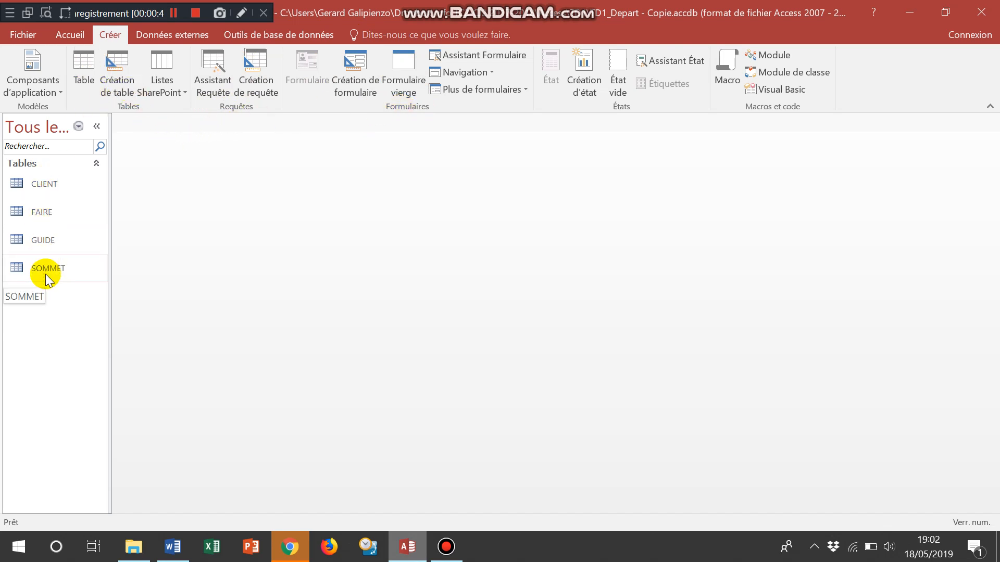
click(116, 68)
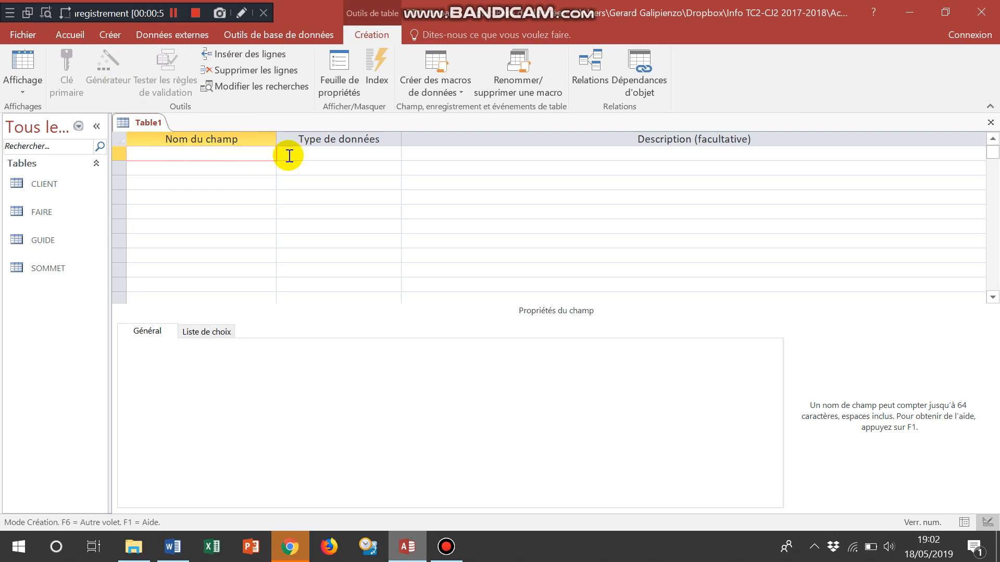
click(305, 155)
click(394, 153)
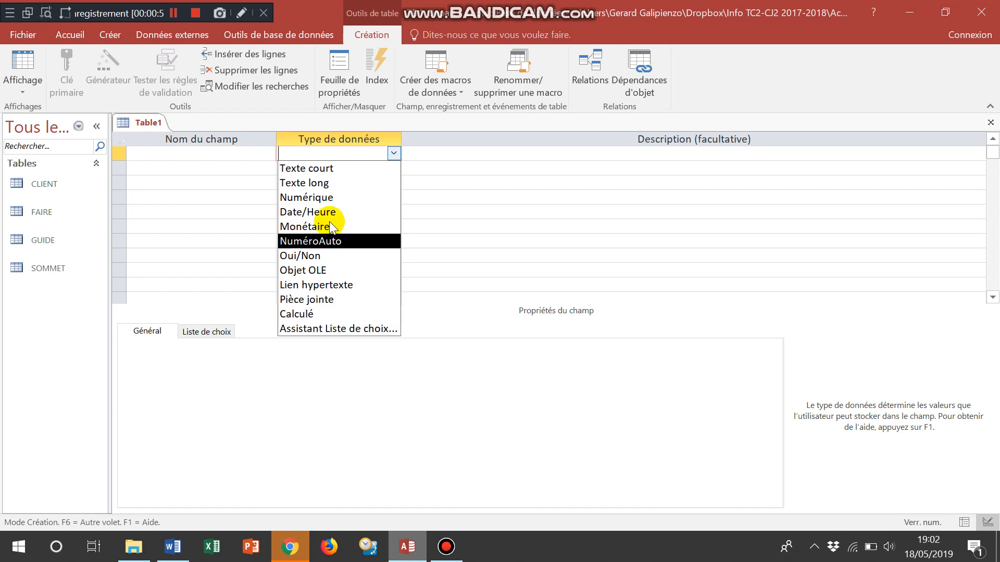
click(266, 156)
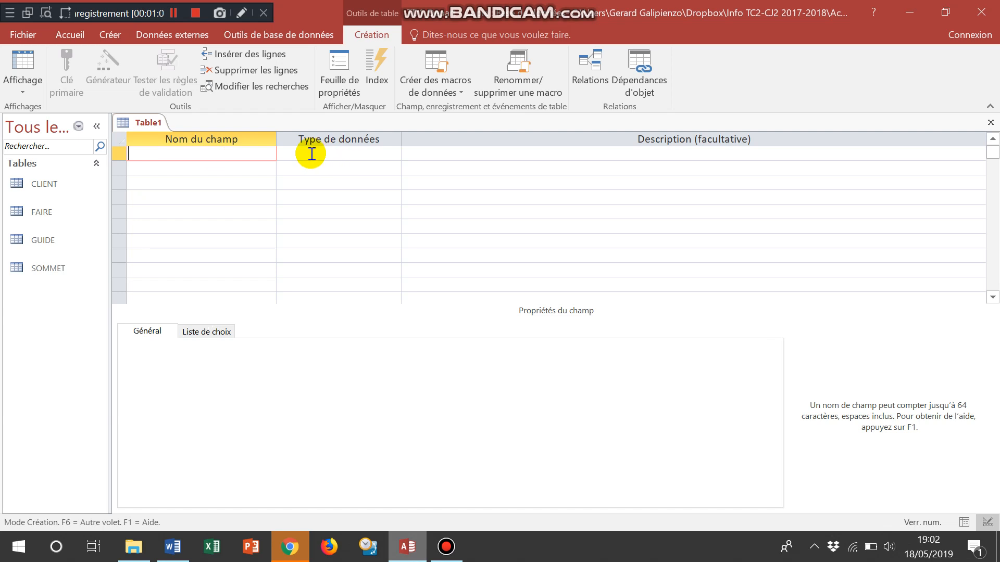
click(261, 165)
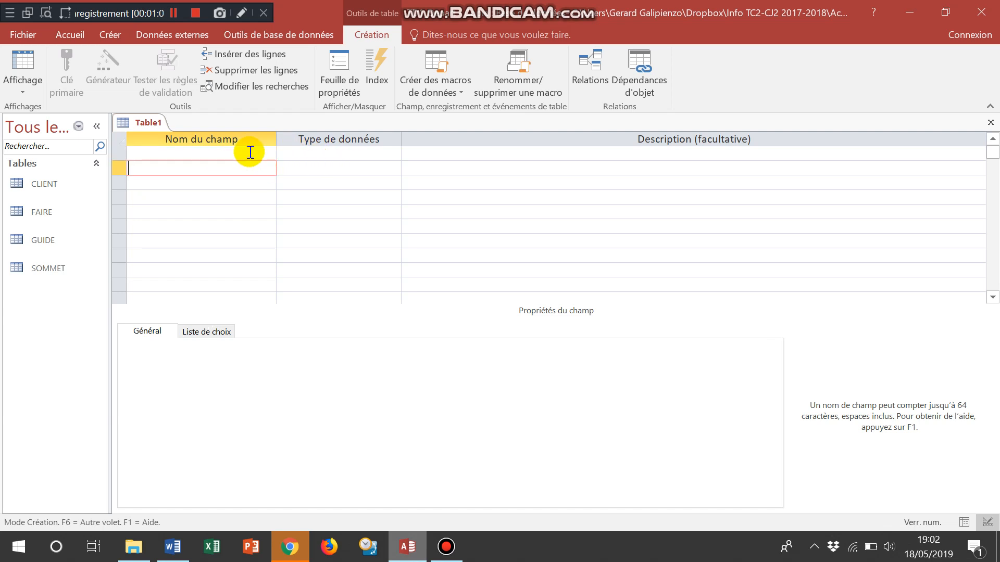
Step: Add the fields Numcourse and Difficulté to the new table, with Numérique as the data type of Numcourse
click(250, 153)
click(172, 14)
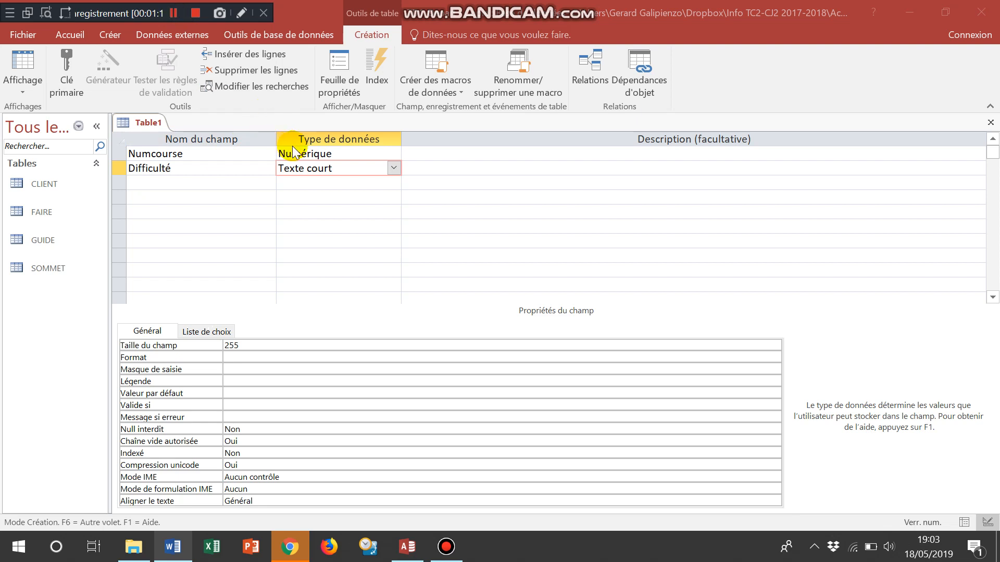
click(378, 152)
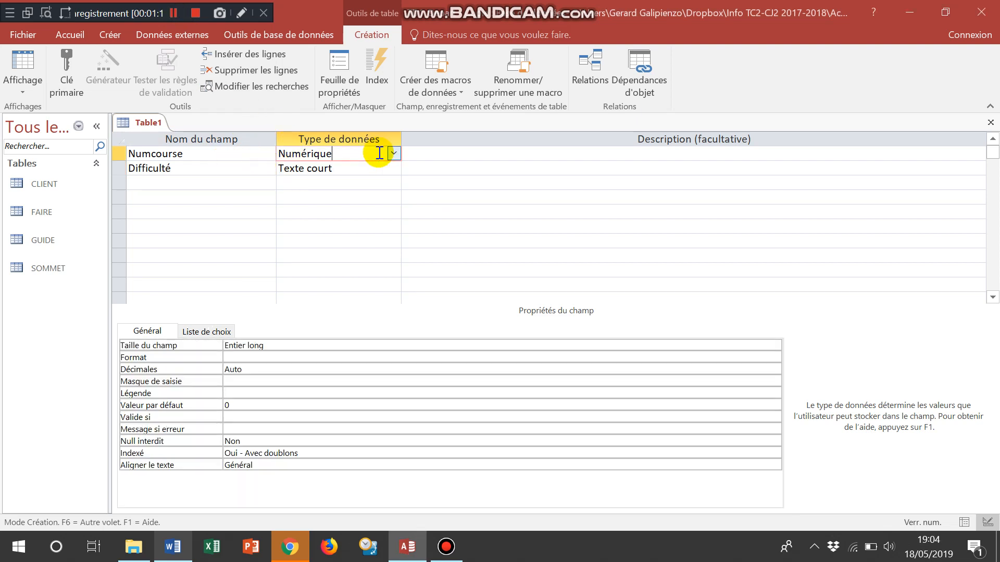
click(394, 153)
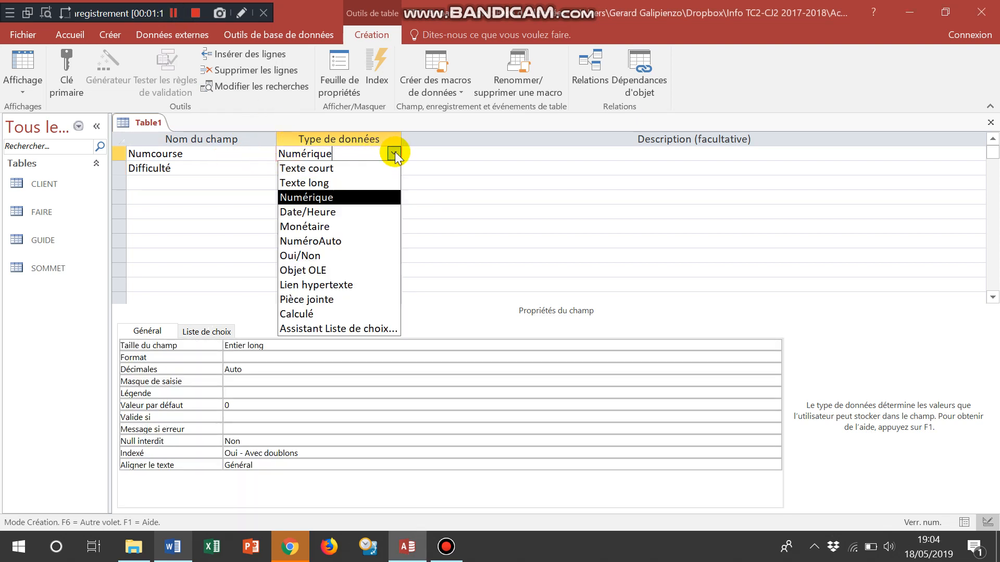
click(380, 203)
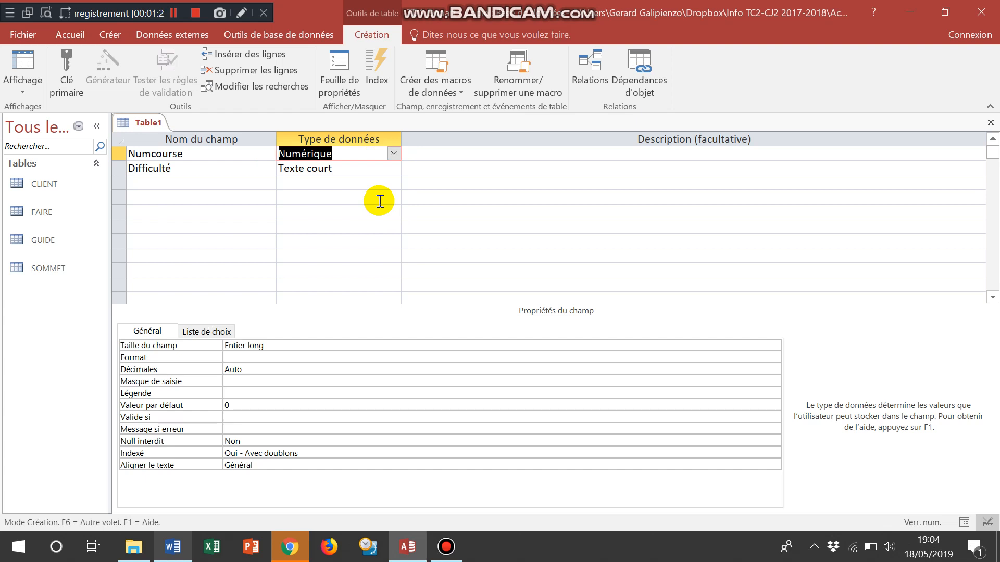
Step: Start the Lookup Wizard (Assistant Liste de choix) for the Difficulté field, using manually entered values as the source
click(364, 171)
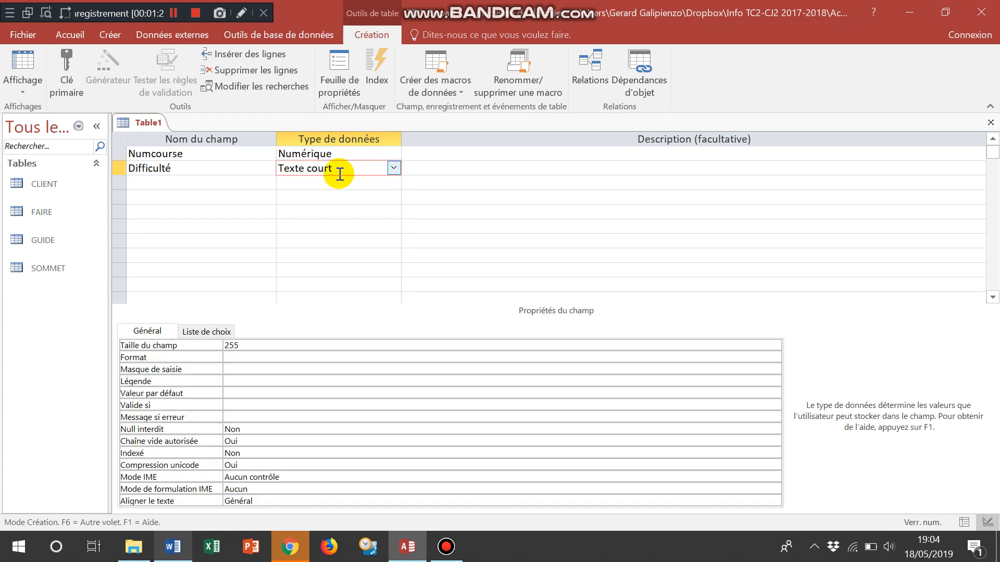
click(394, 168)
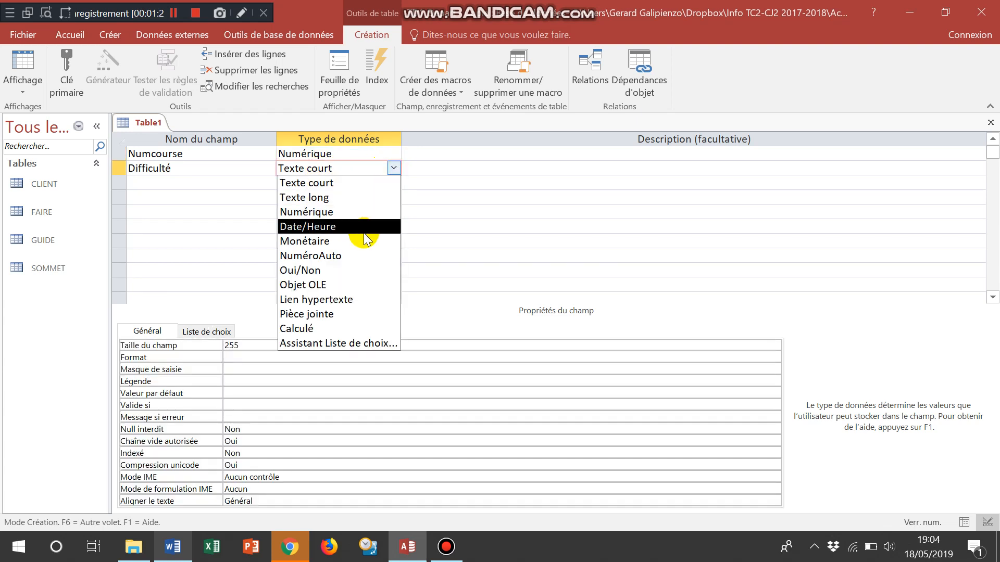
click(364, 344)
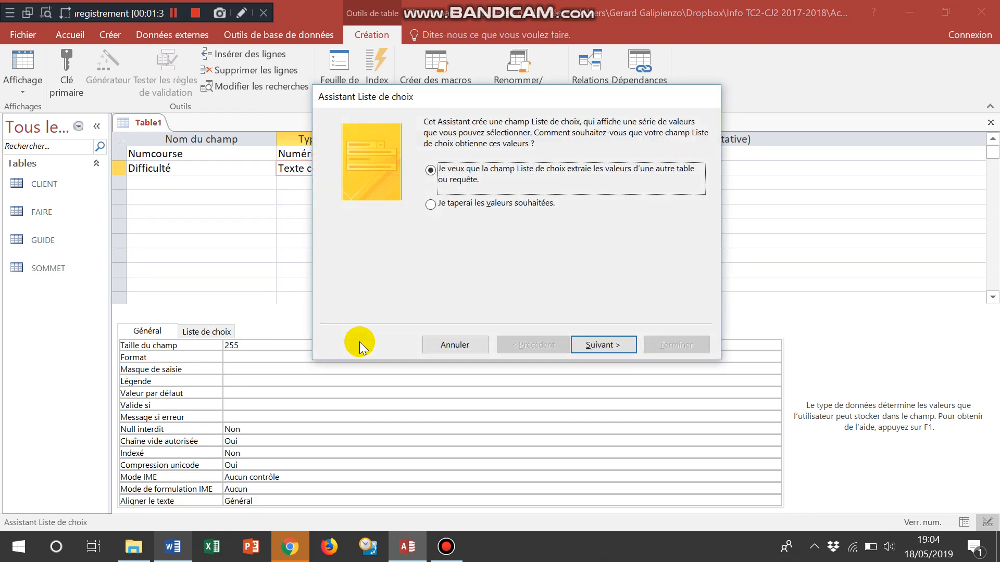
click(430, 204)
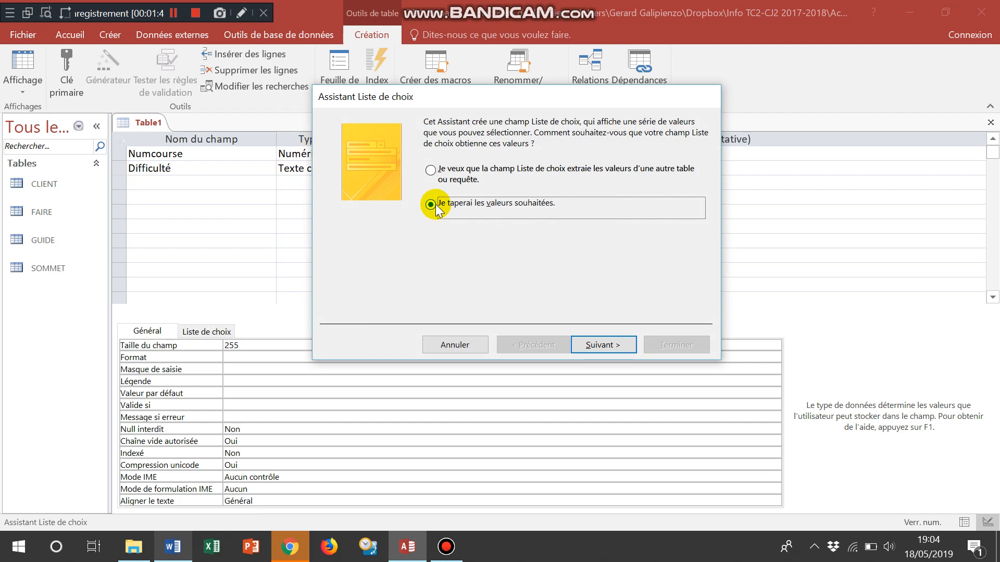
click(603, 345)
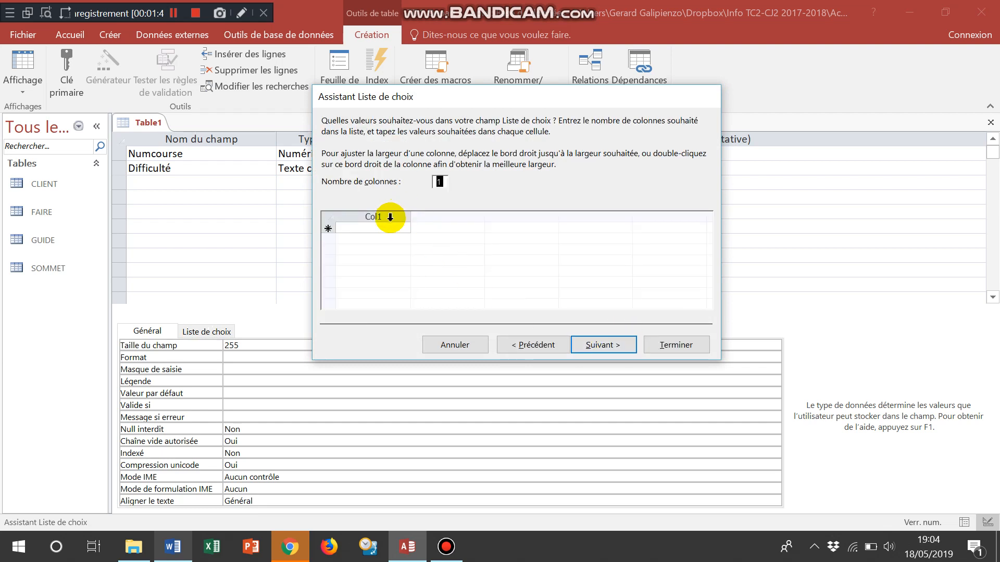
Step: Fill the single-column choice list with Difficile, Moyenne and Facile, and finish the wizard
click(388, 229)
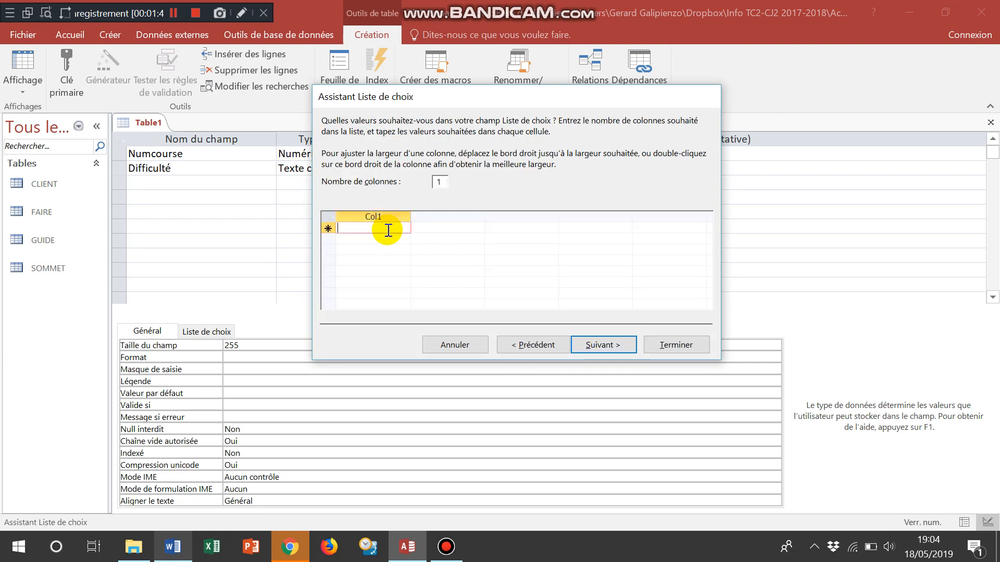
text(Difficile)
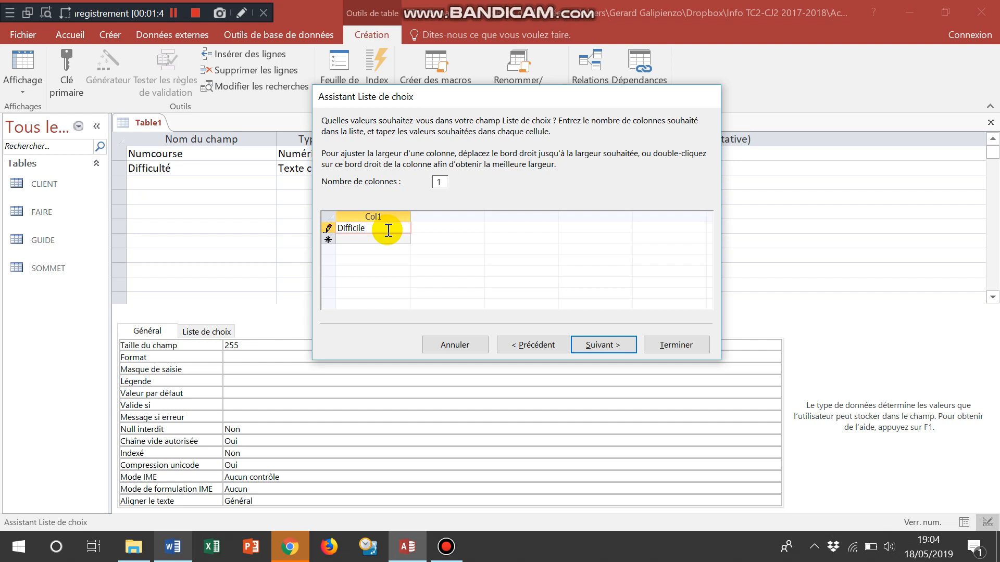
click(381, 242)
text(Moyenne)
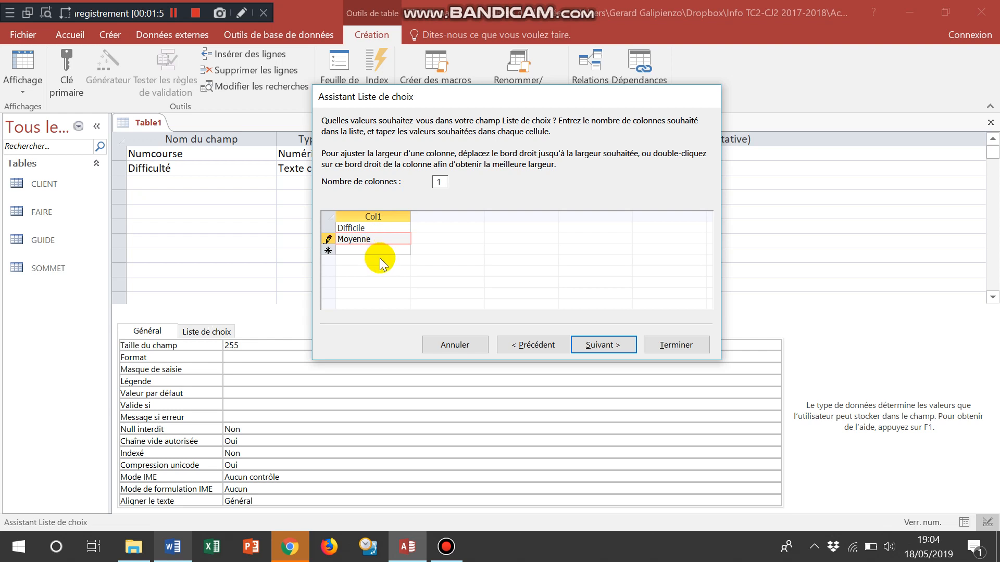
click(380, 249)
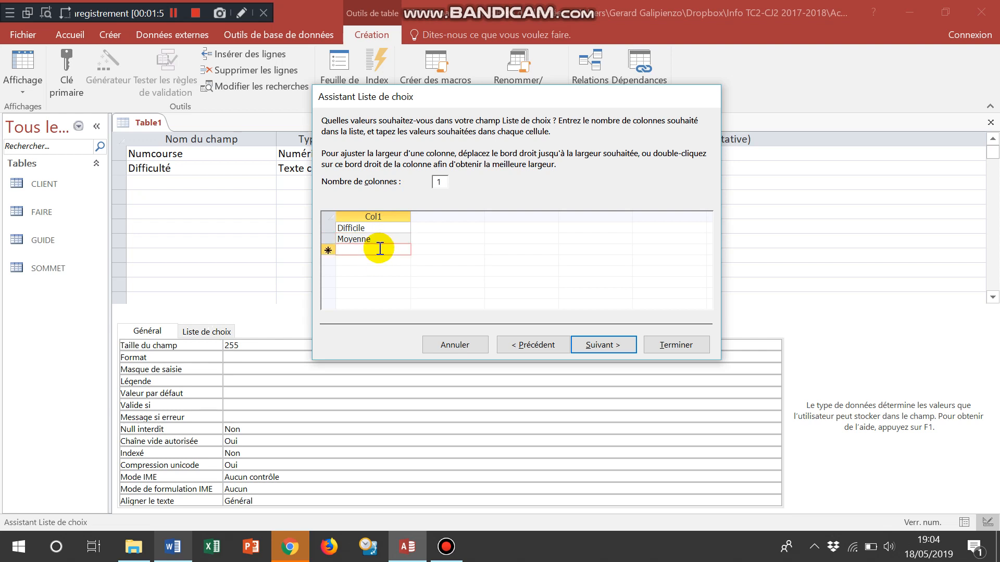
text(Facile)
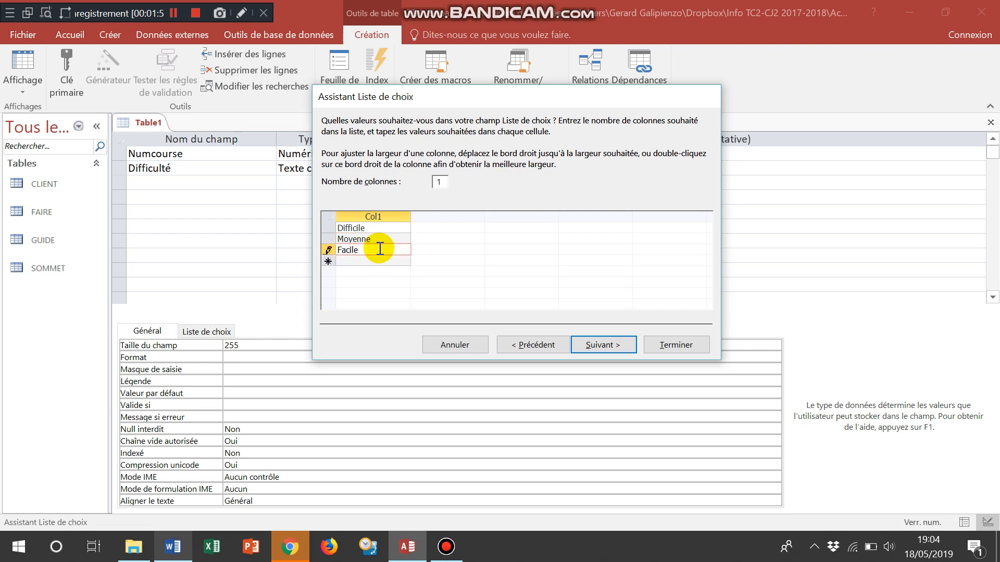
click(690, 346)
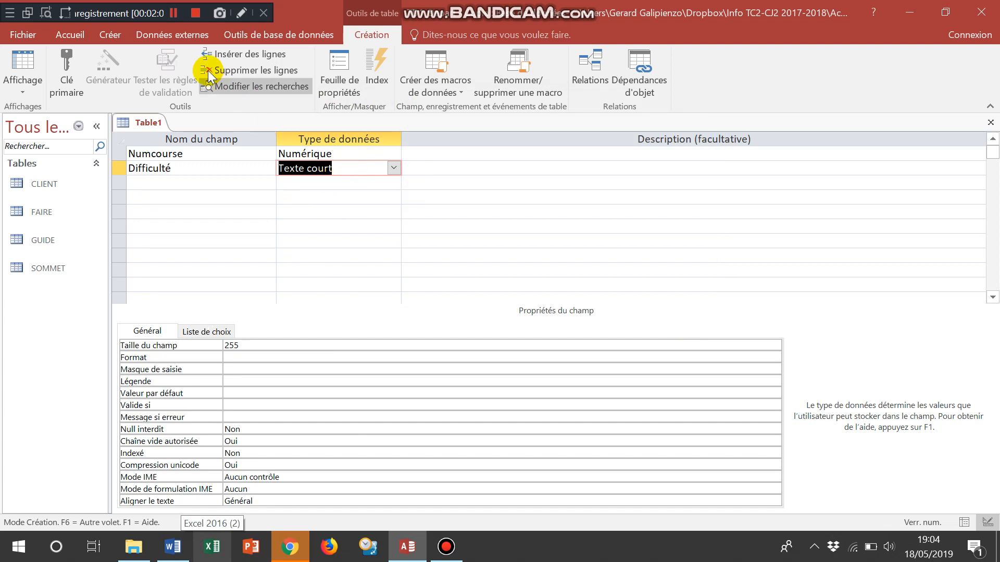
Step: Add the field HT with data type Monétaire and the field TauxTVA with data type Numérique
click(176, 11)
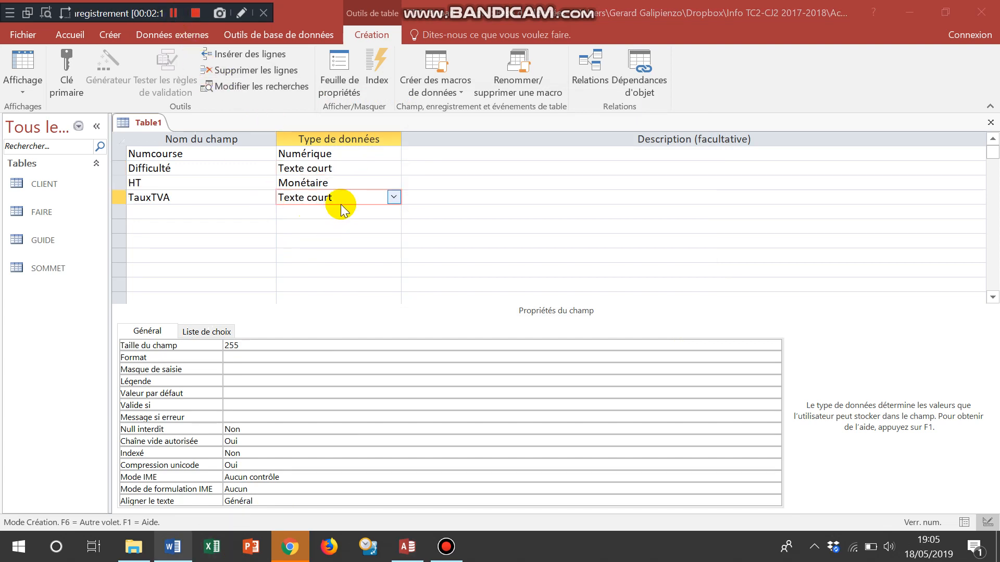
click(391, 198)
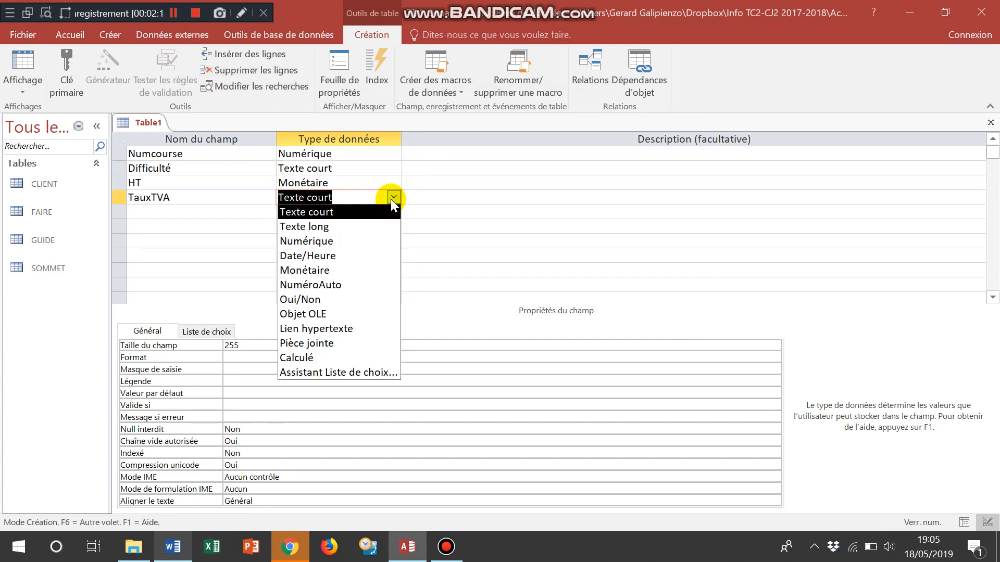
click(383, 242)
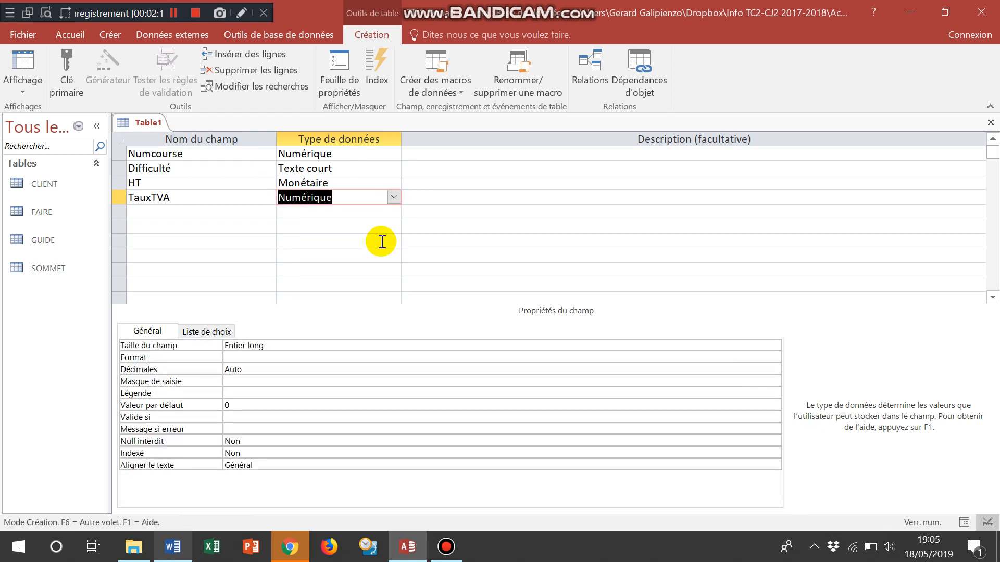
Step: Set the TauxTVA field size to Réel simple and its format to Pourcentage
click(267, 344)
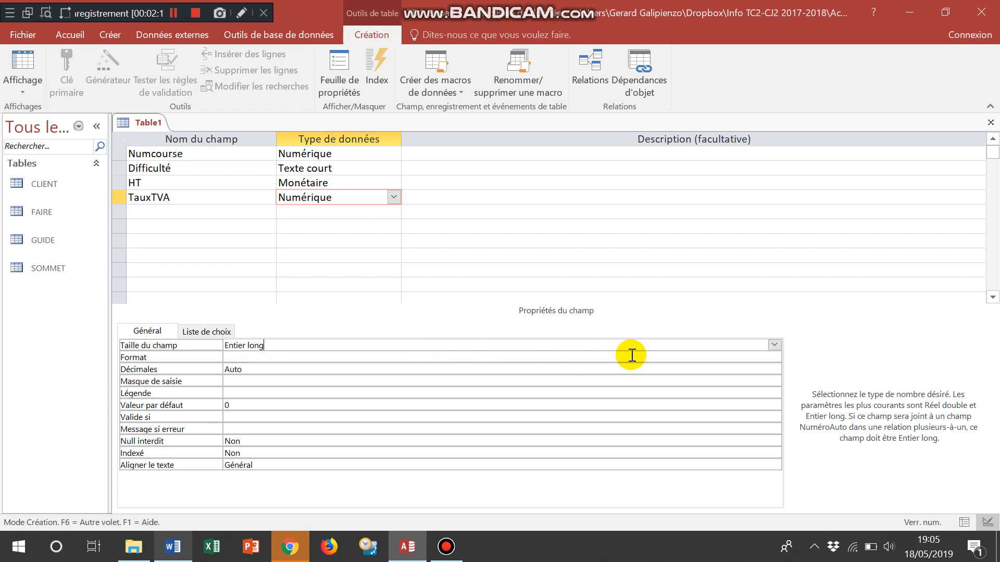
click(773, 345)
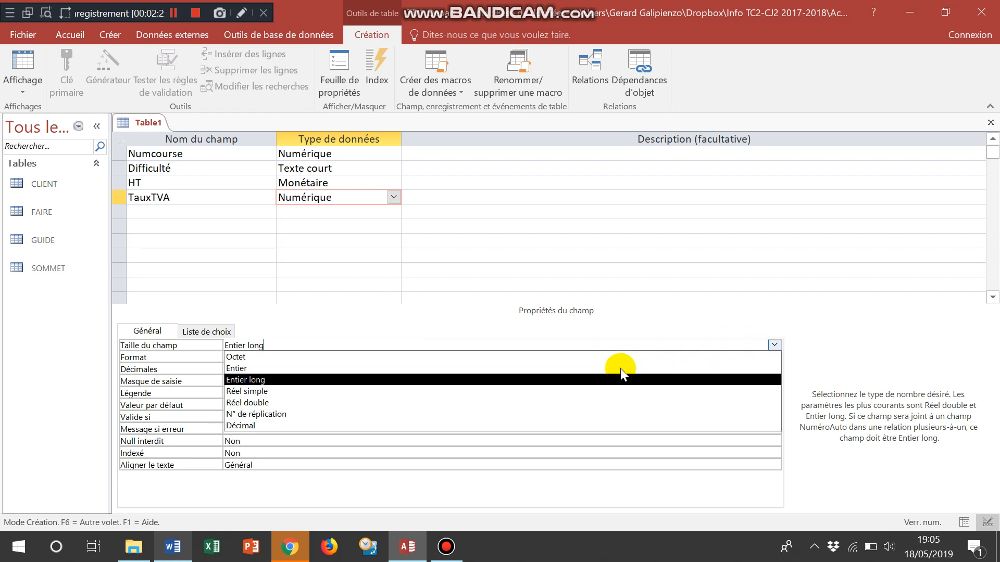
click(415, 391)
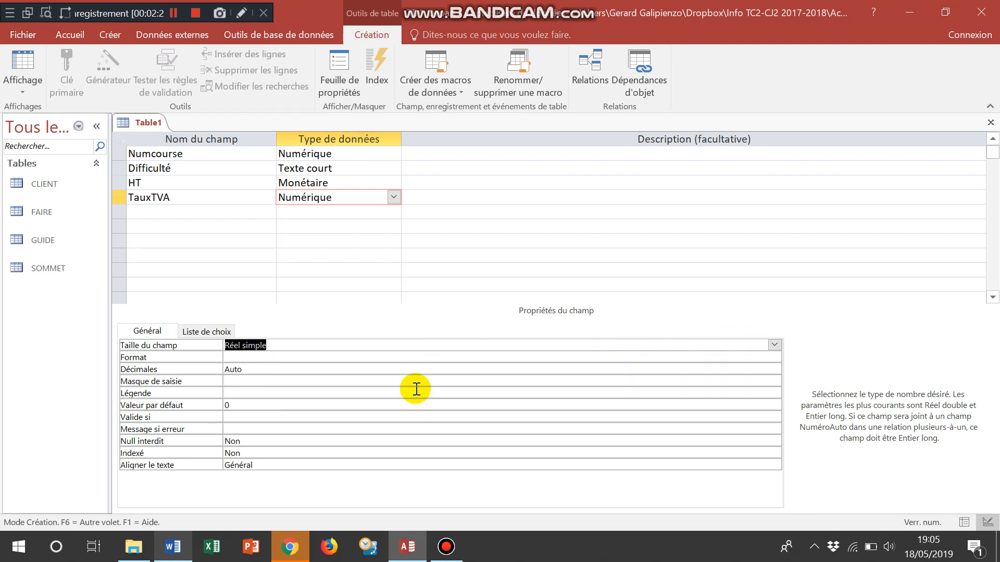
click(252, 356)
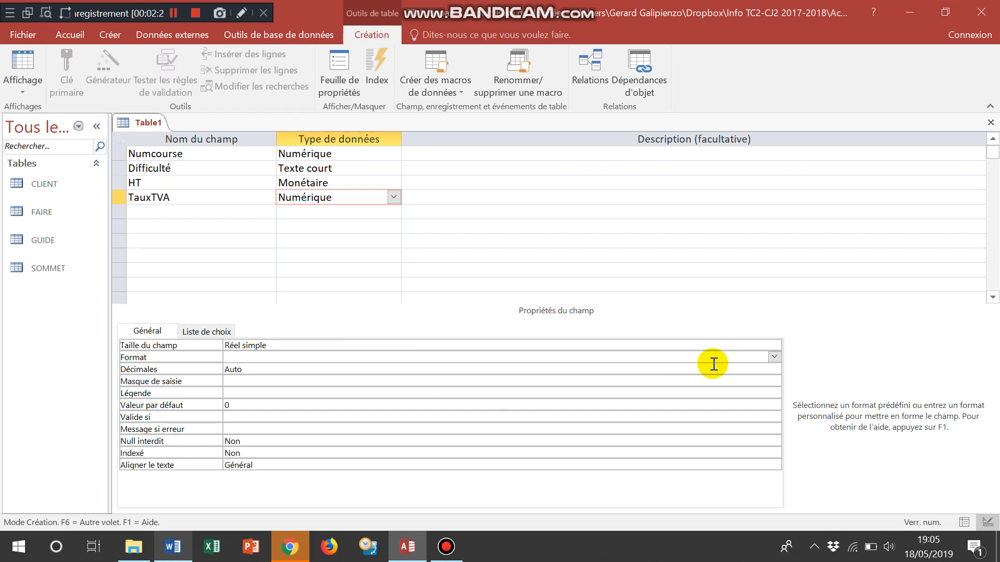
click(772, 357)
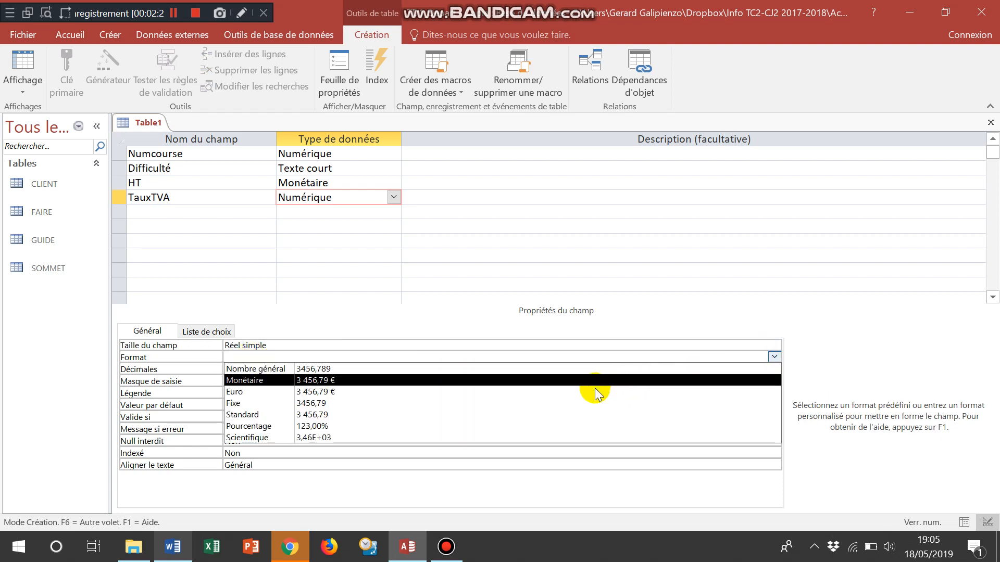
click(543, 426)
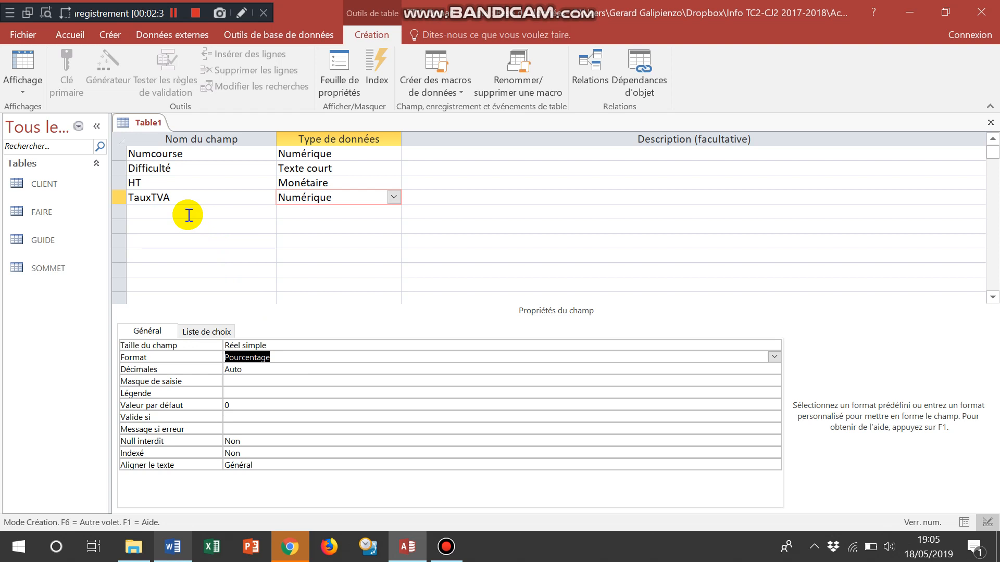
Step: Add the field Nomsommet and start its Lookup Wizard (Assistant Liste de choix), extracting the values from another table or query
click(177, 11)
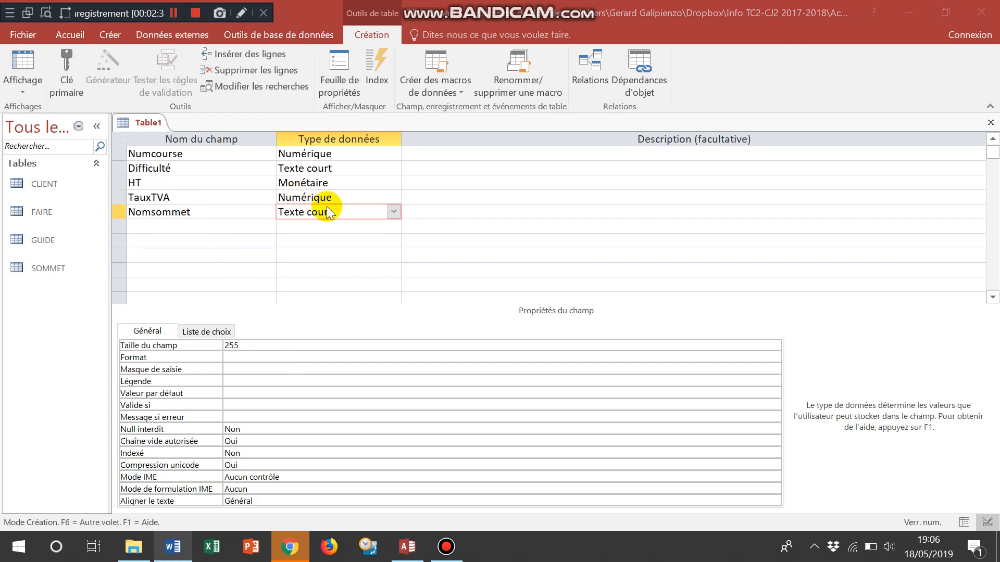
click(393, 211)
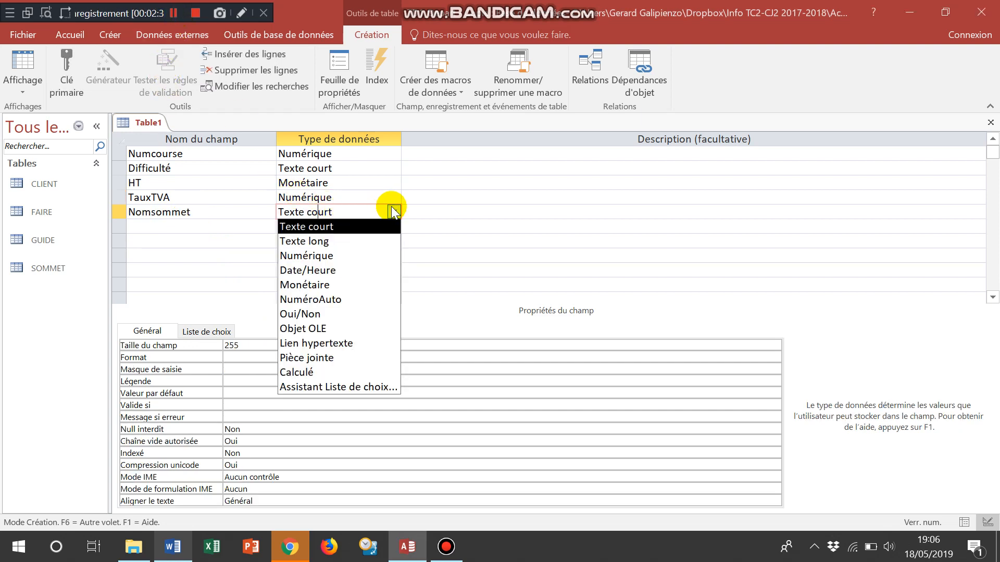
click(369, 392)
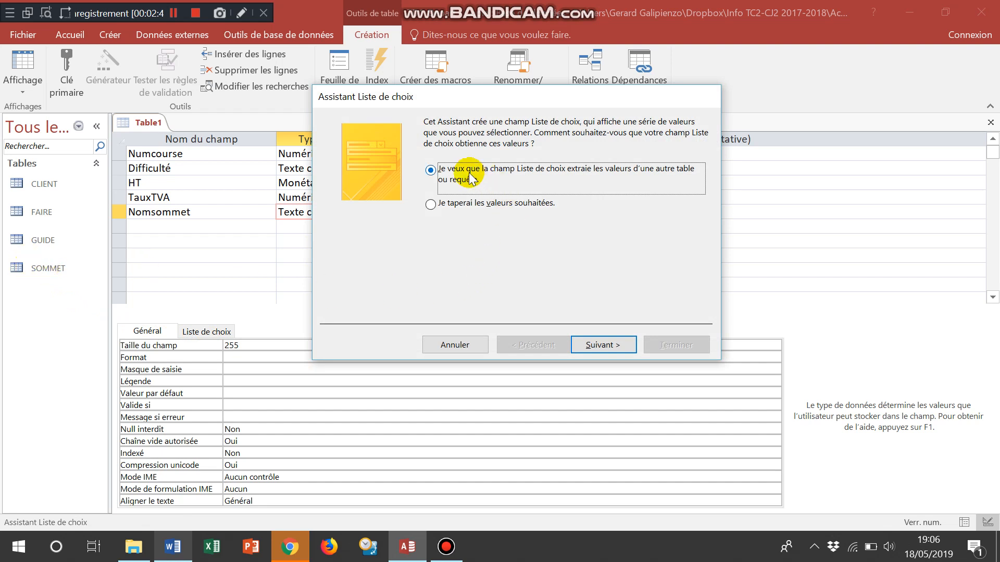
click(597, 344)
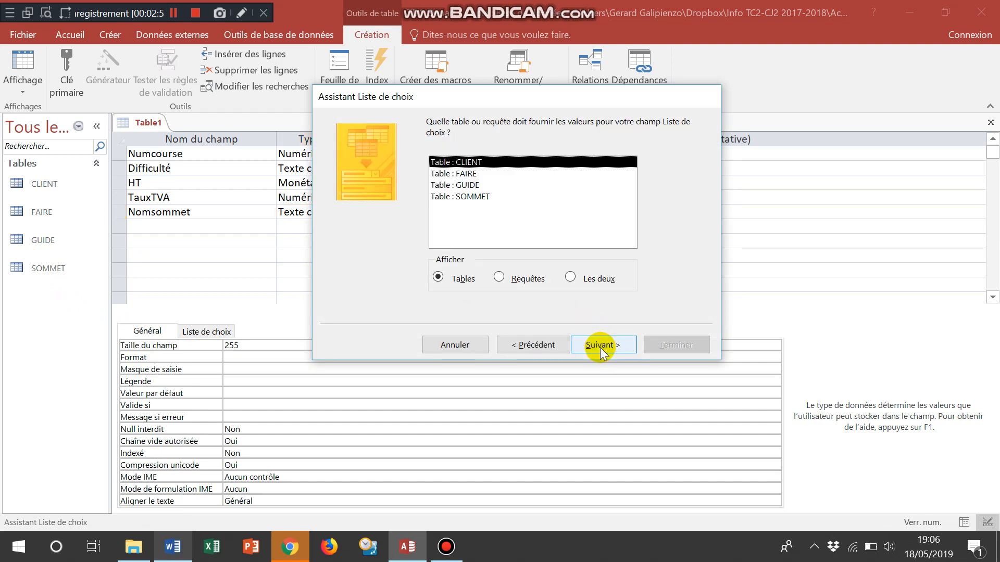
Step: Choose the SOMMET table as the source of the choice list and include its fields Nom sommet and Altitude
click(473, 198)
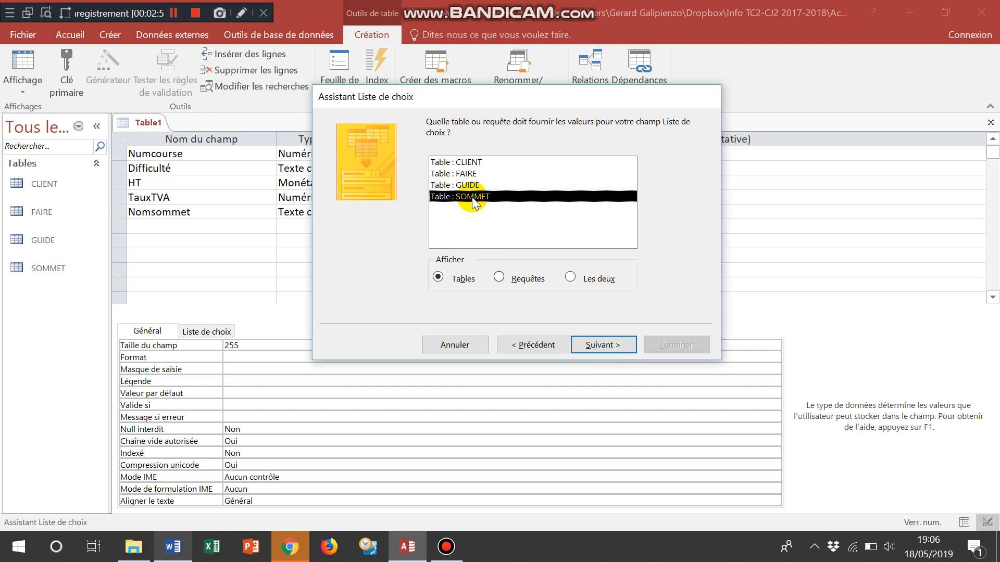
click(598, 346)
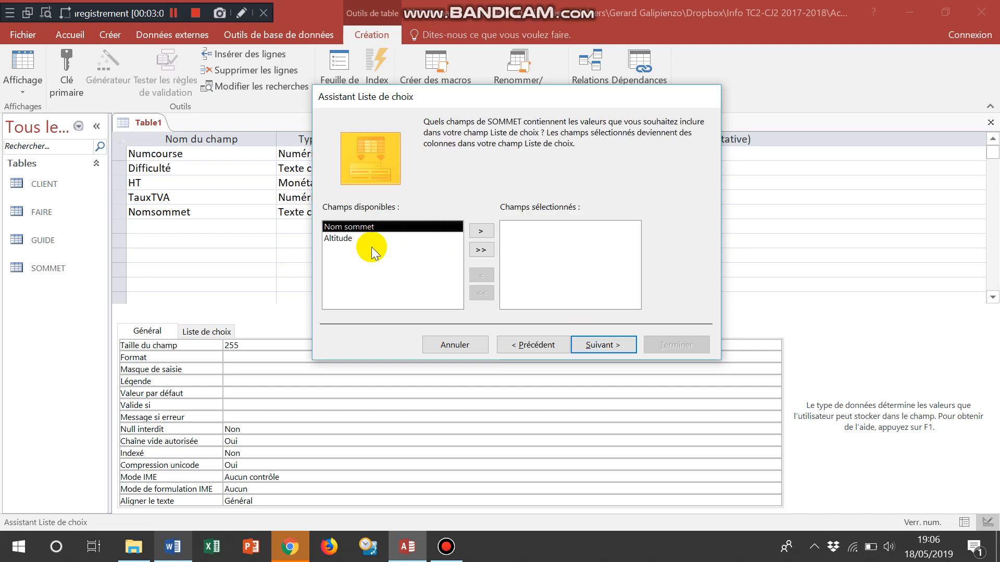
click(482, 231)
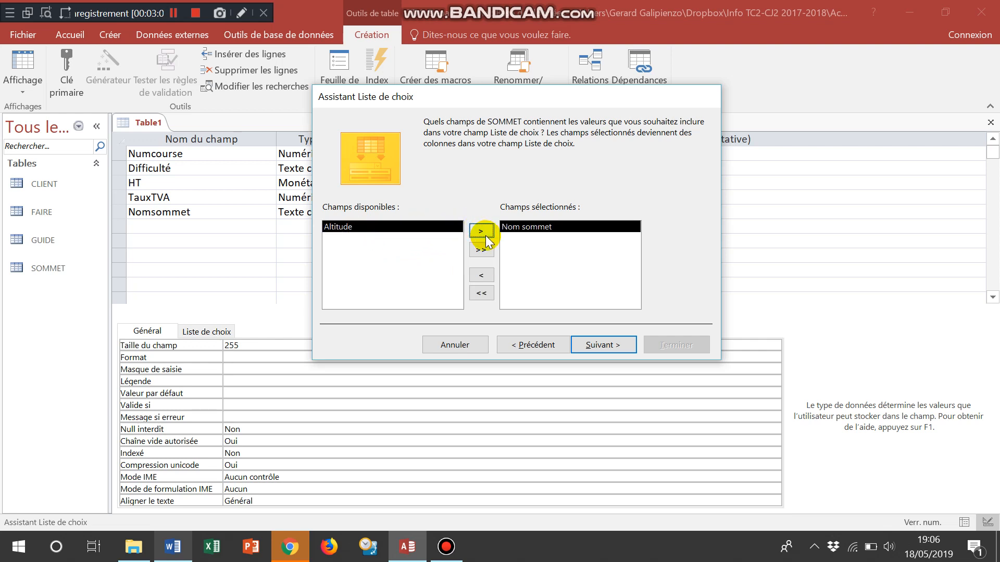
click(481, 231)
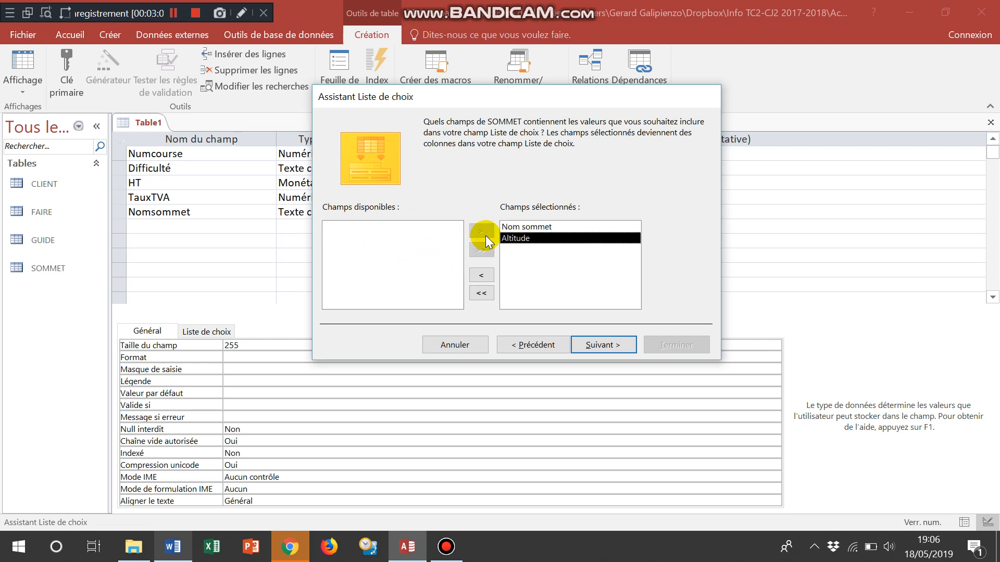
click(607, 347)
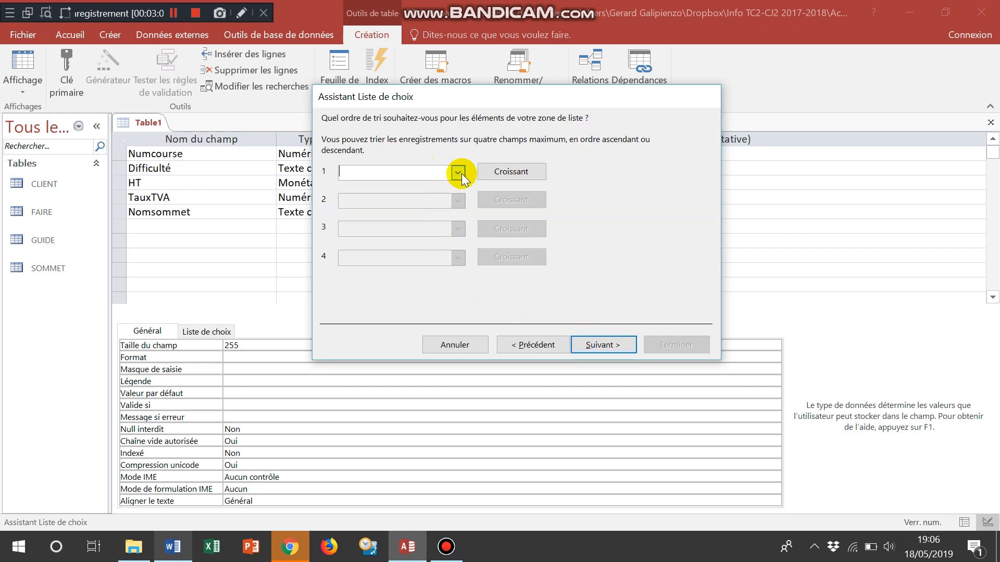
Step: Sort the choice list by Nom sommet in ascending order
click(459, 173)
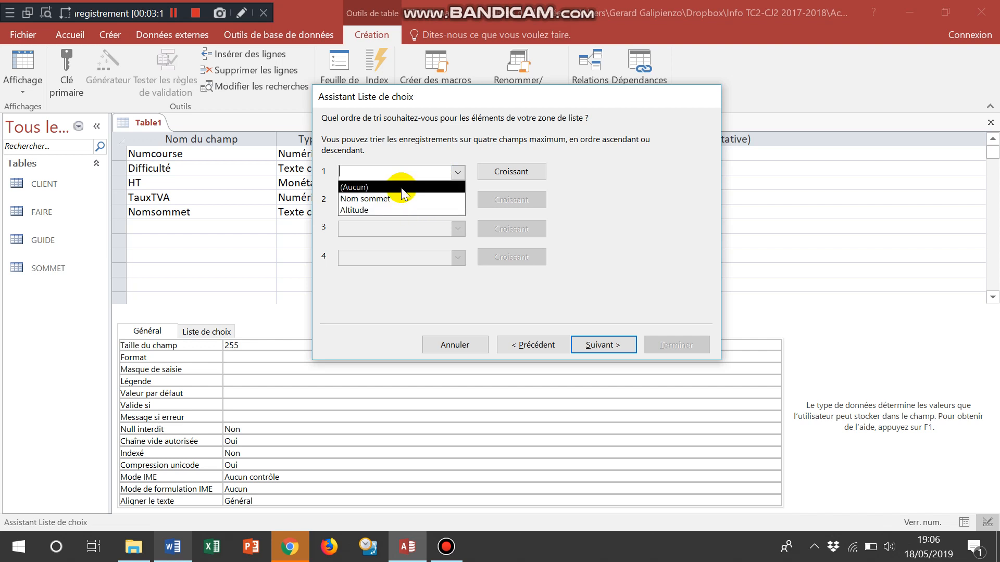
click(403, 201)
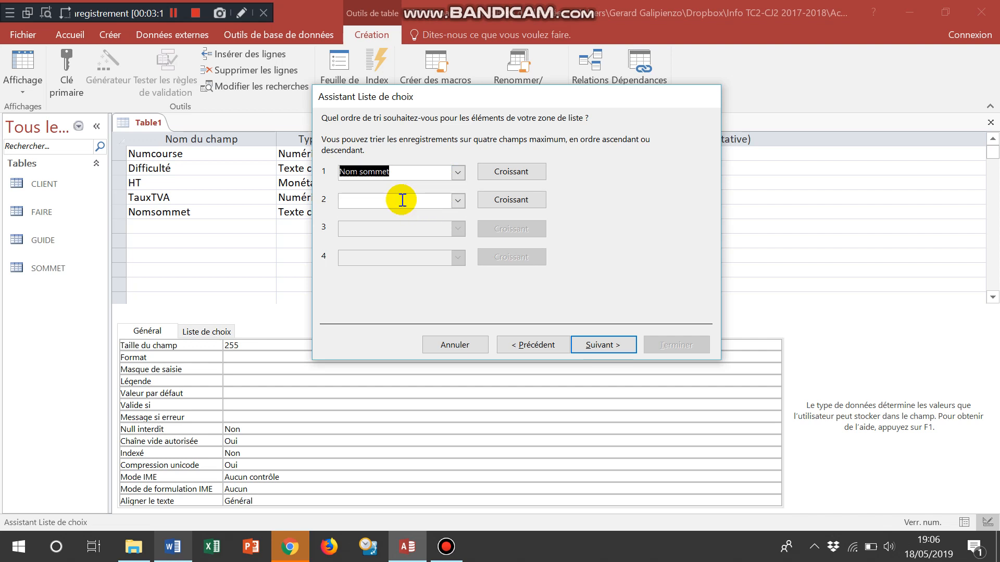
click(594, 346)
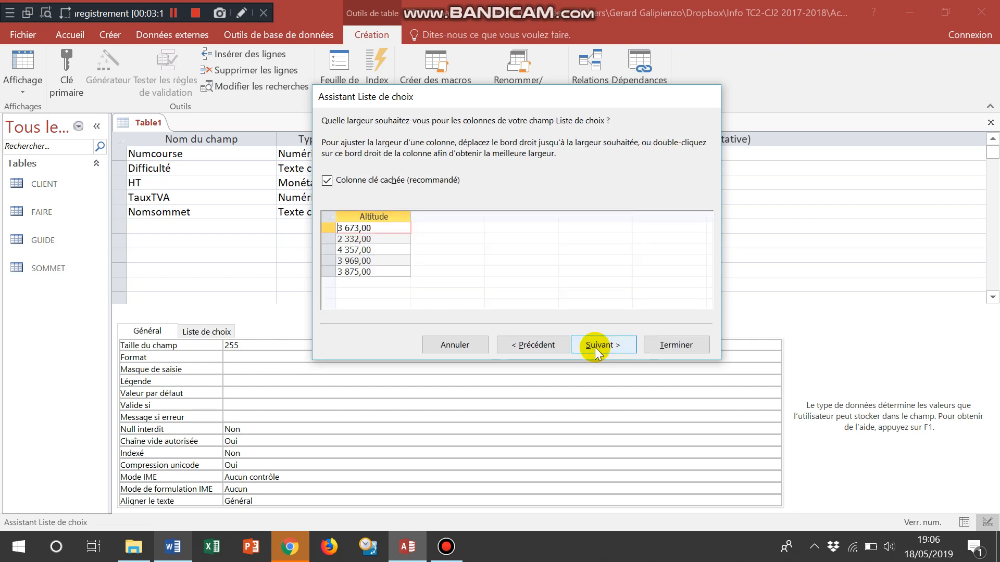
Step: Unhide the key column, widen the Nom sommet column slightly, and finish the wizard with Nom sommet as the stored value
click(363, 216)
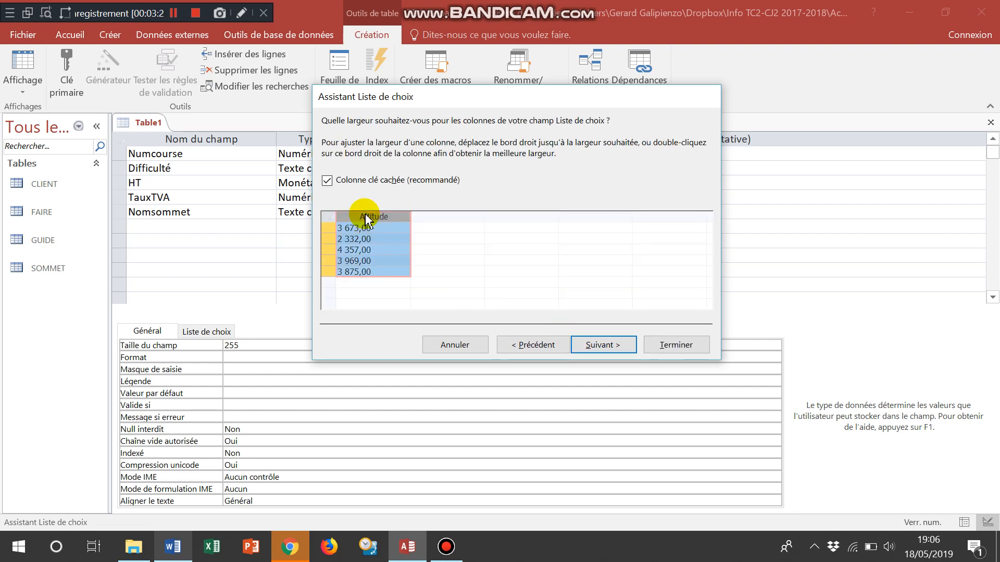
click(326, 180)
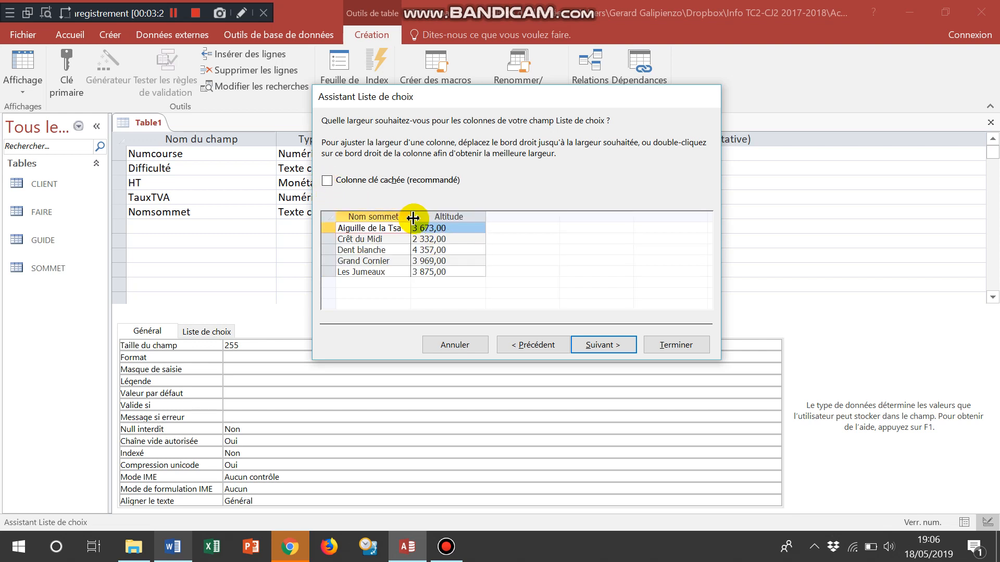
drag(412, 218, 424, 218)
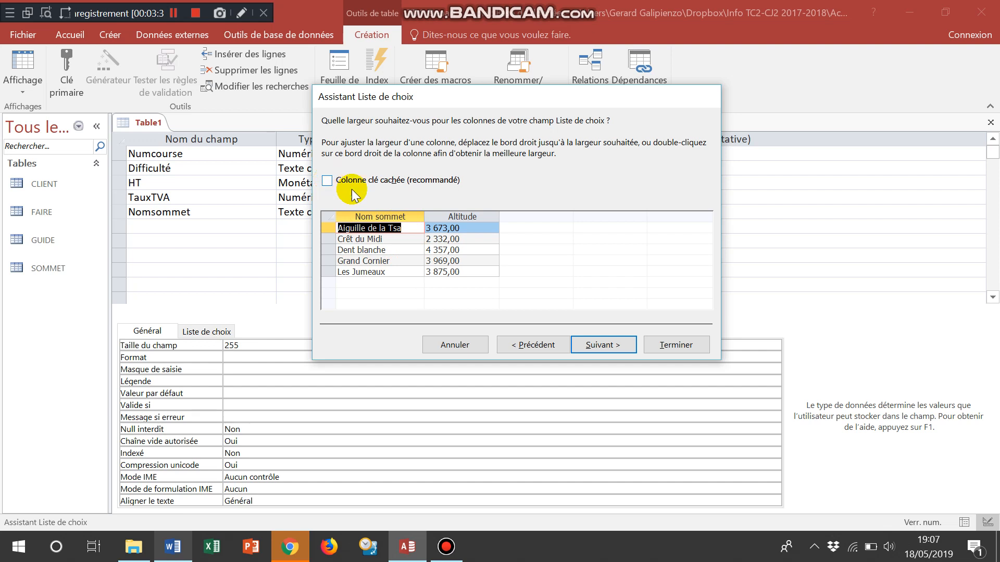
click(609, 346)
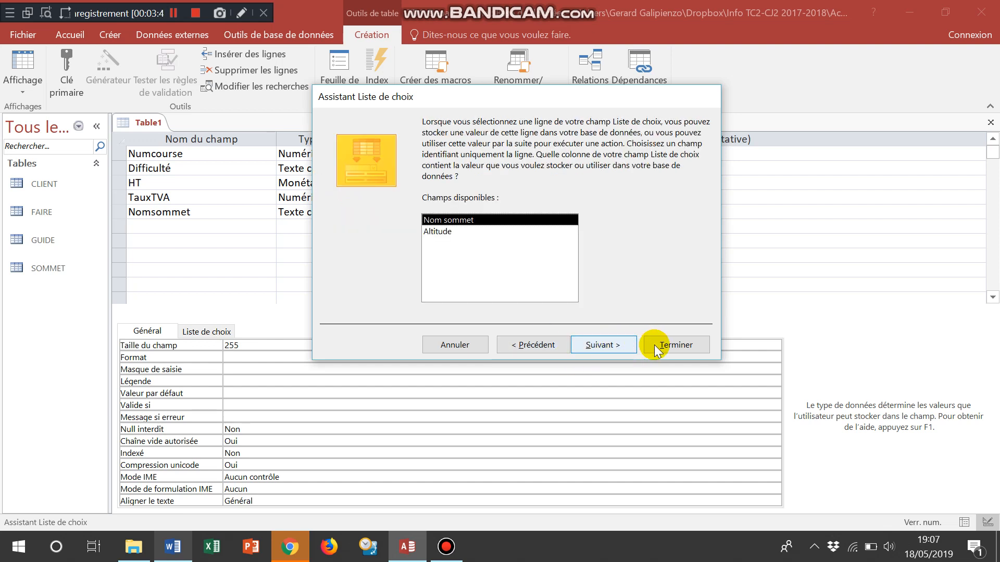
click(670, 346)
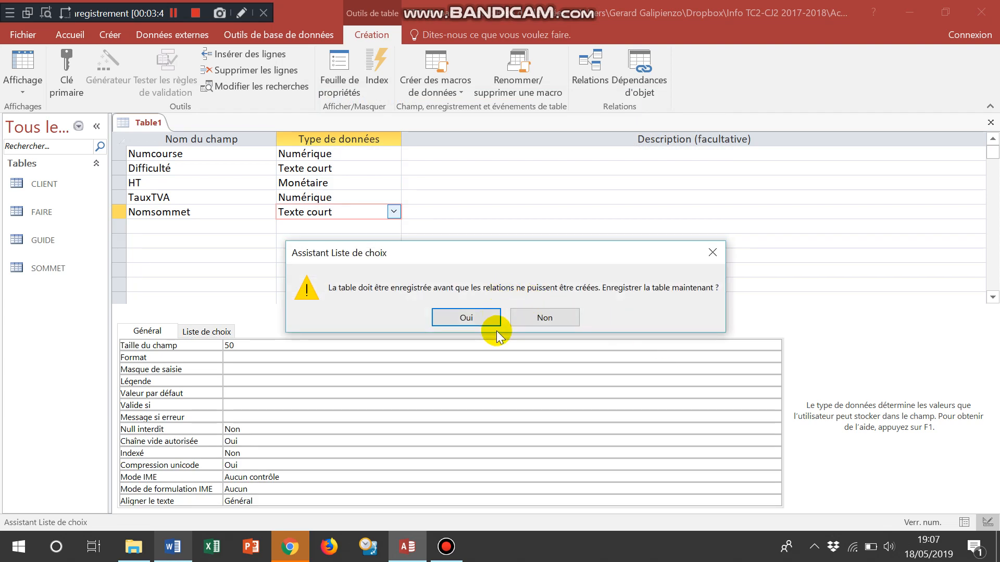
Step: Save the table as COURSE and decline the automatic creation of a primary key
click(466, 318)
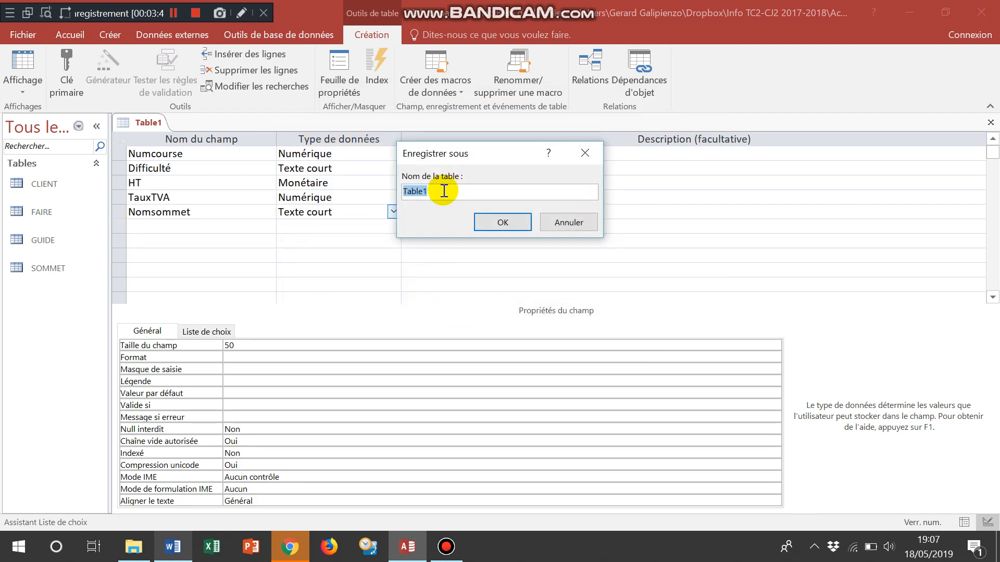
key(Caps_Lock)
text(COURSE)
click(503, 221)
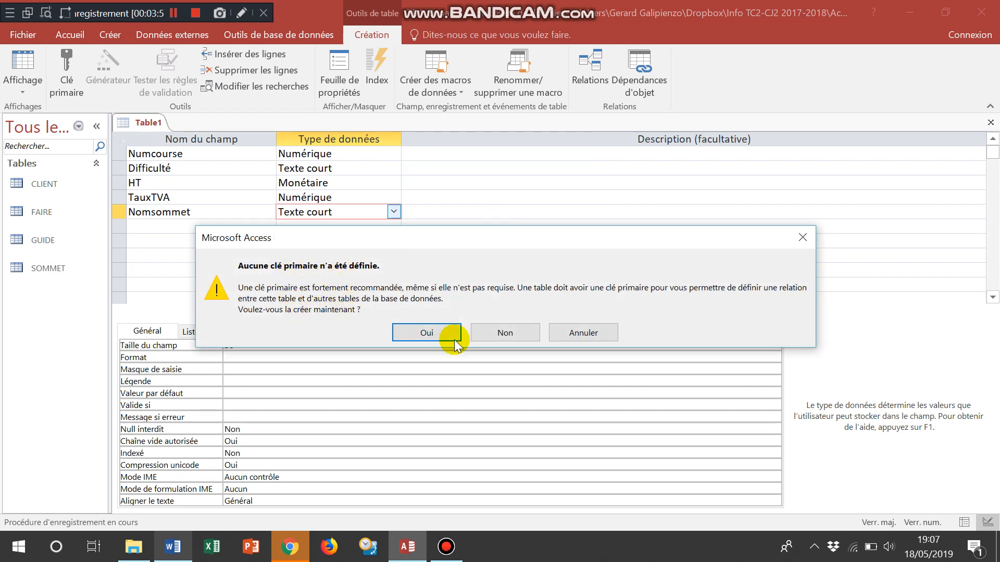
click(518, 335)
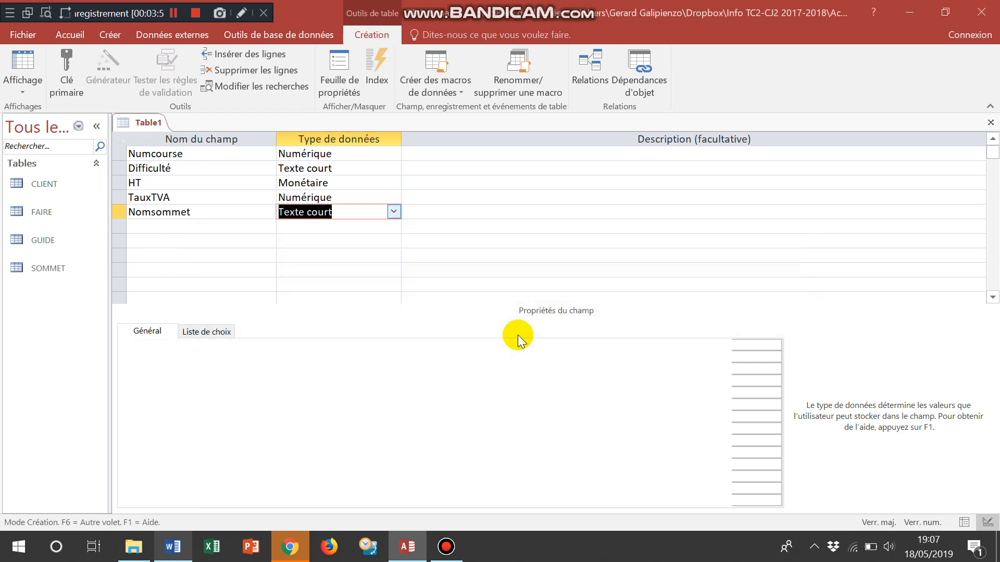
Step: Try setting and removing the primary key on the Numcourse field
click(213, 157)
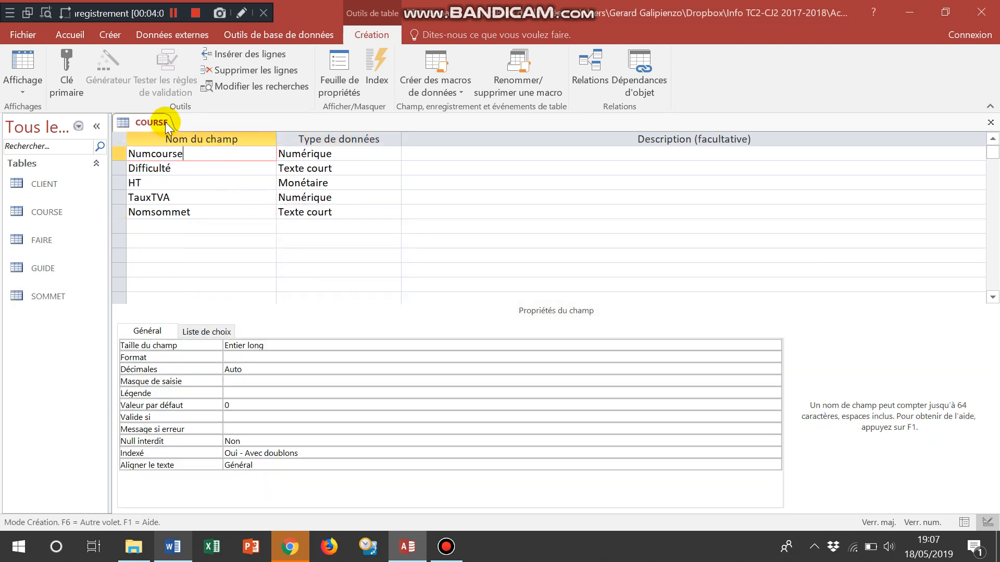
click(69, 64)
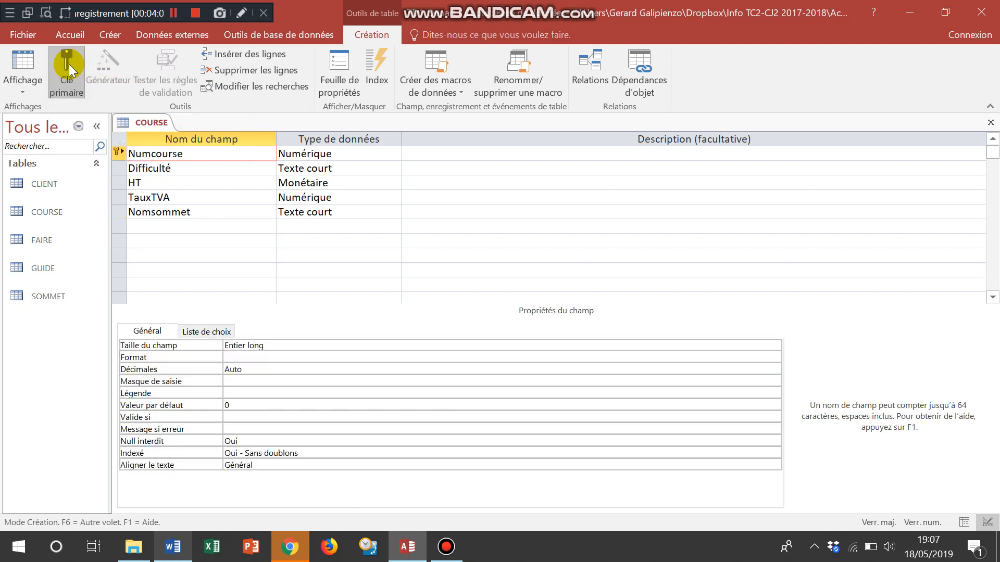
right_click(202, 154)
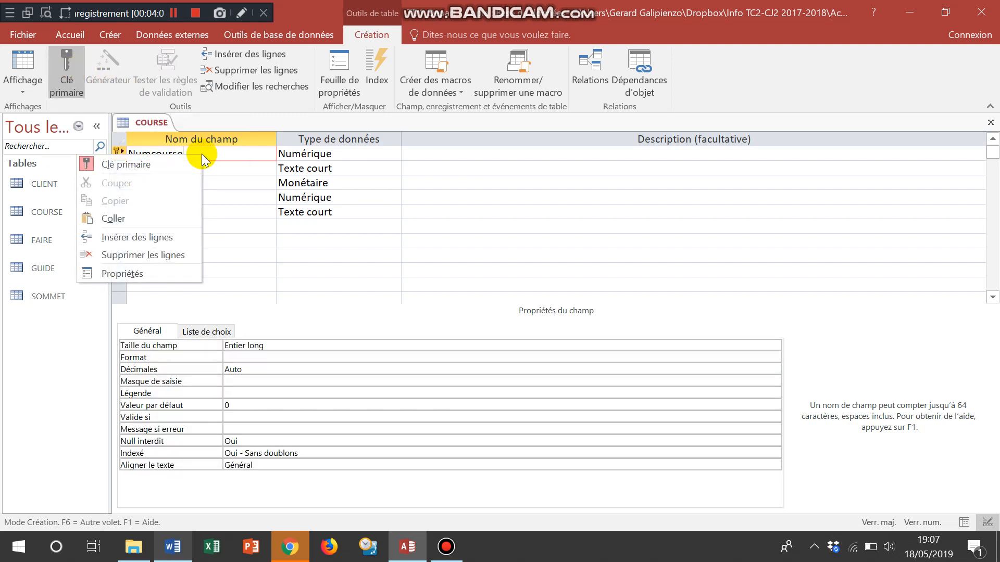
click(166, 170)
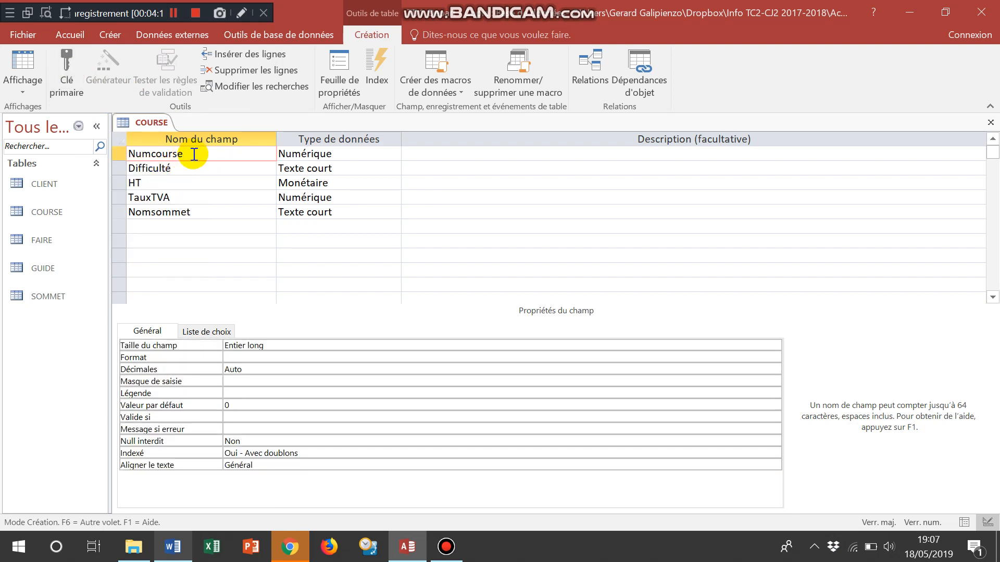
click(76, 67)
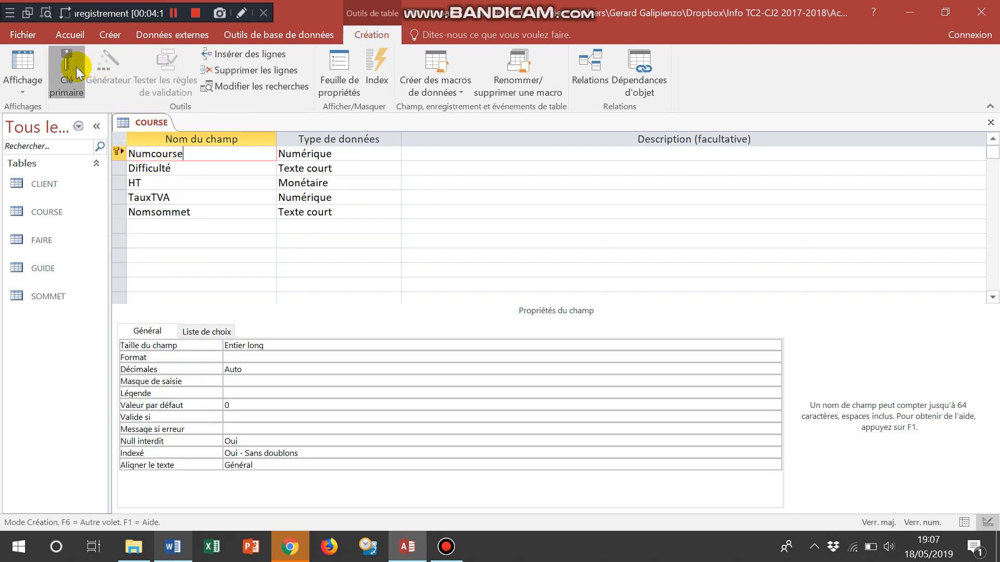
click(76, 67)
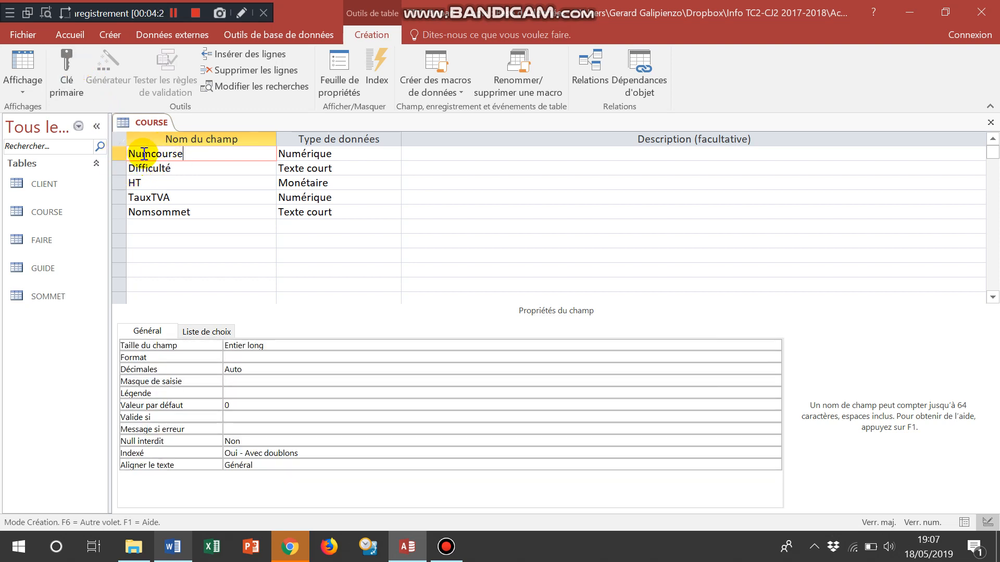
click(120, 157)
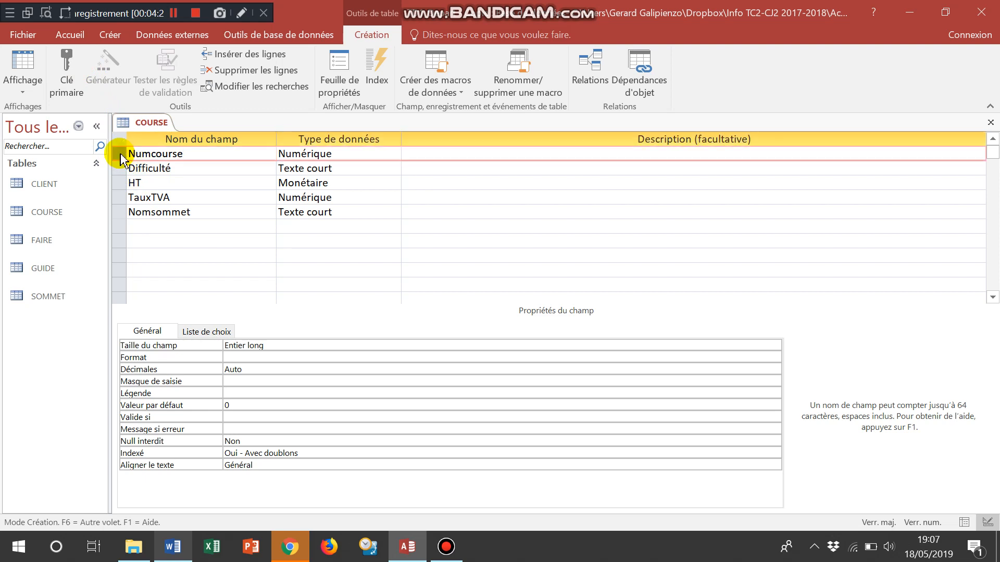
right_click(121, 157)
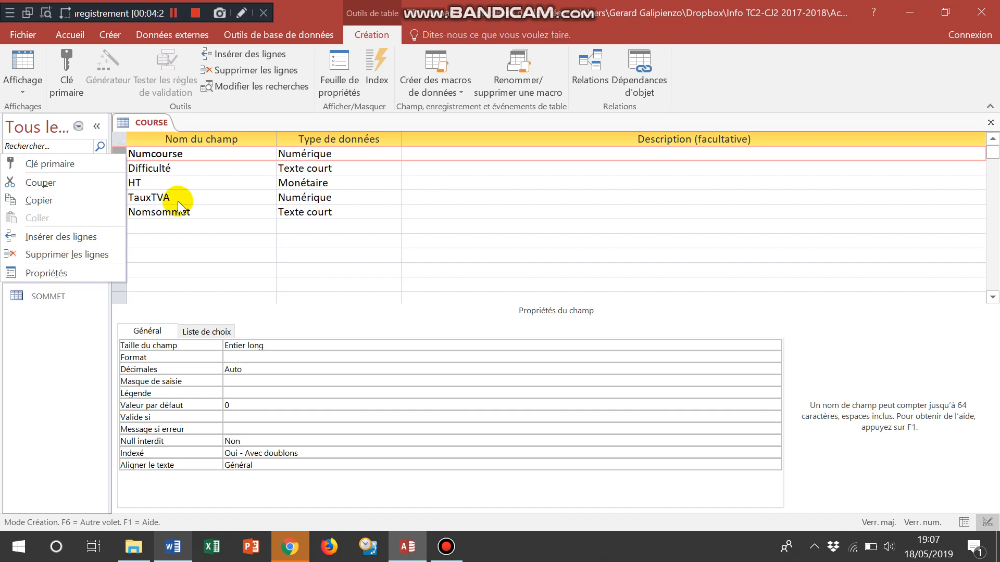
click(194, 170)
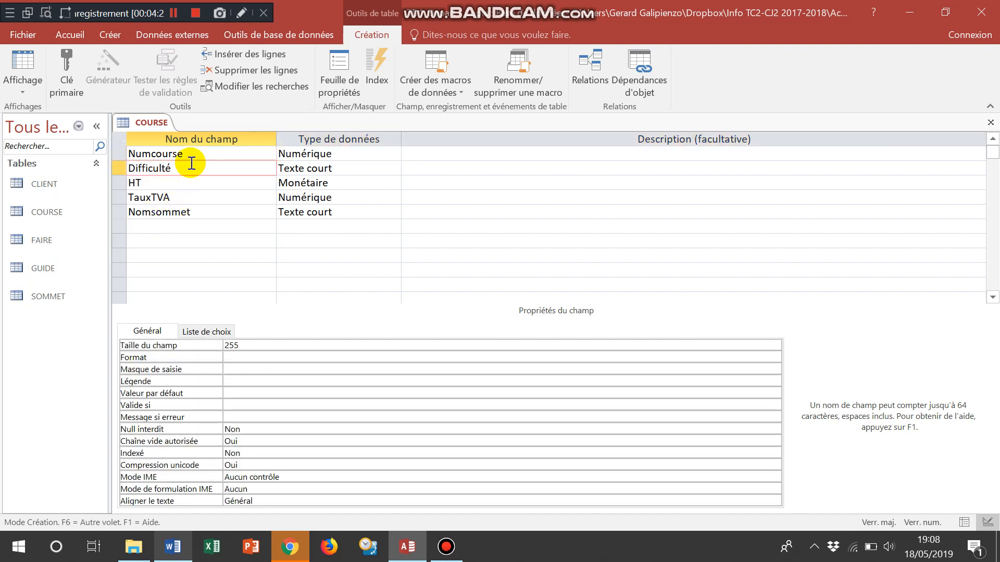
Step: Define the Numcourse field as the primary key of the COURSE table
click(194, 154)
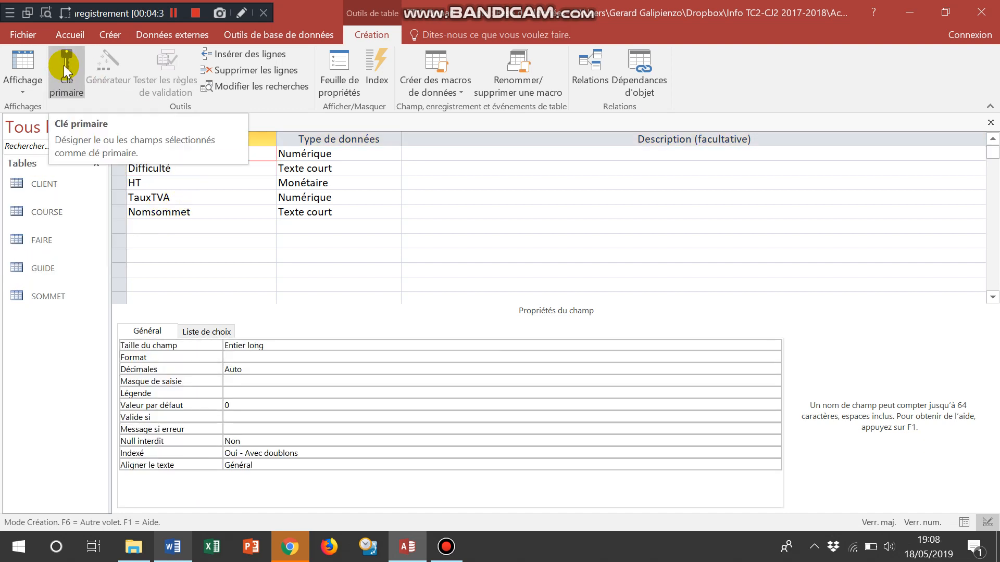
click(63, 65)
click(172, 11)
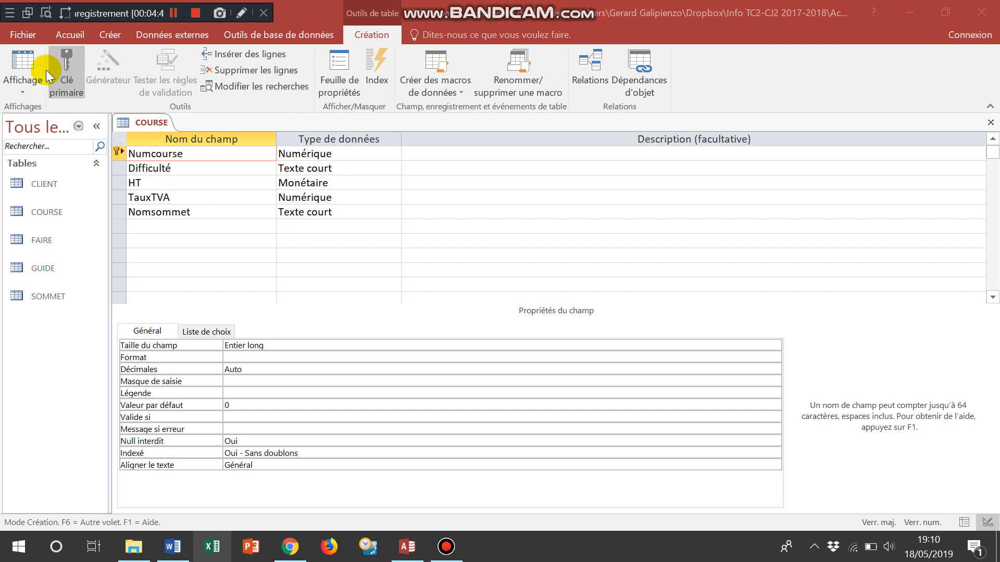
Step: Switch the COURSE table to datasheet view (Mode Feuille de données), saving the design changes
click(23, 86)
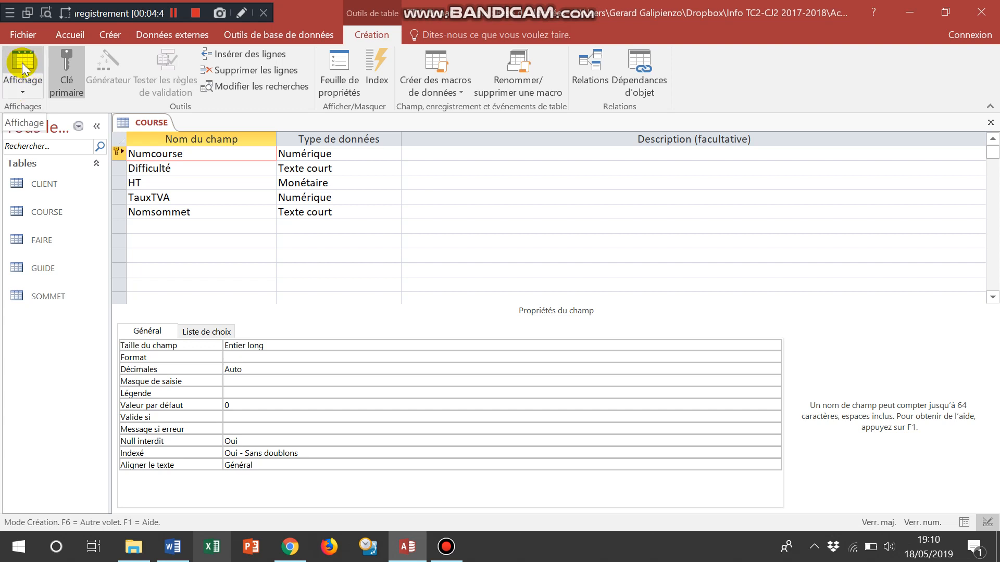
click(22, 81)
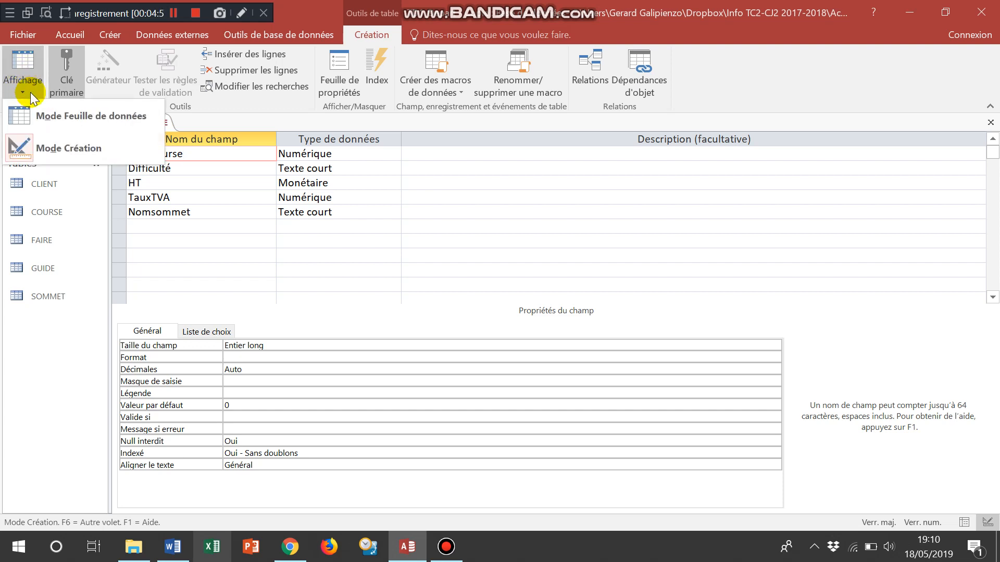
click(48, 115)
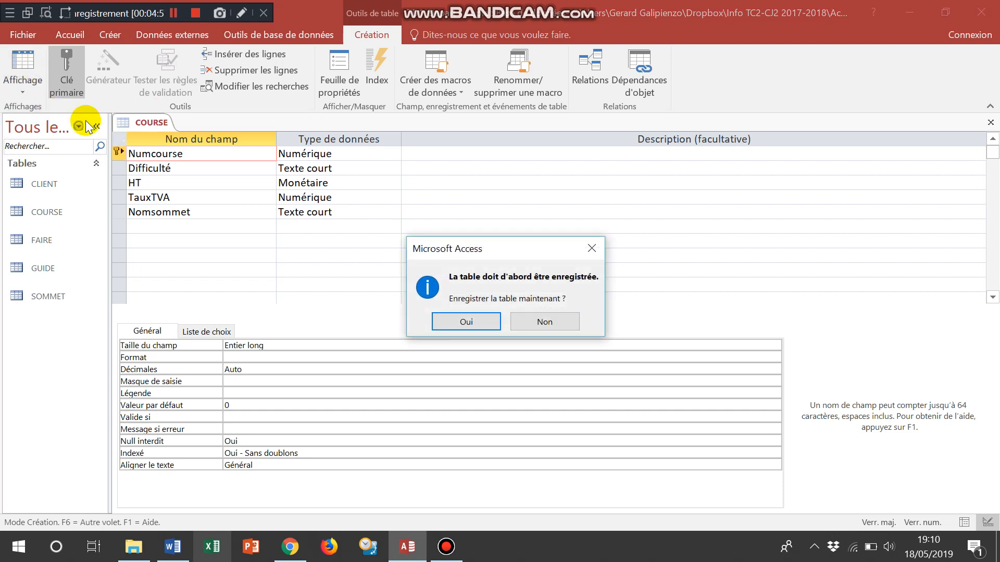
click(454, 319)
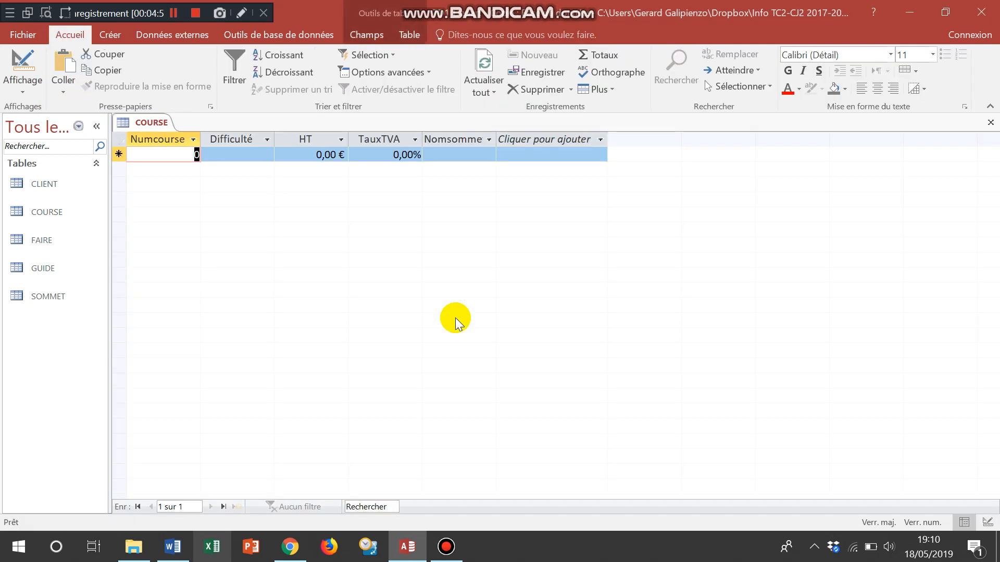
Step: Return the COURSE table to design view (Mode Création) and switch it back to datasheet view
click(23, 83)
click(38, 147)
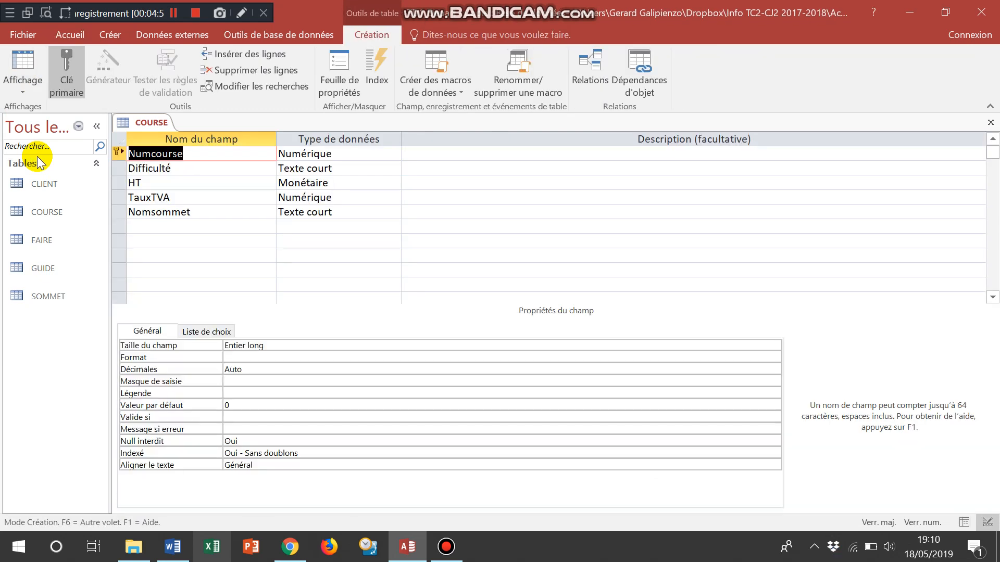
click(27, 59)
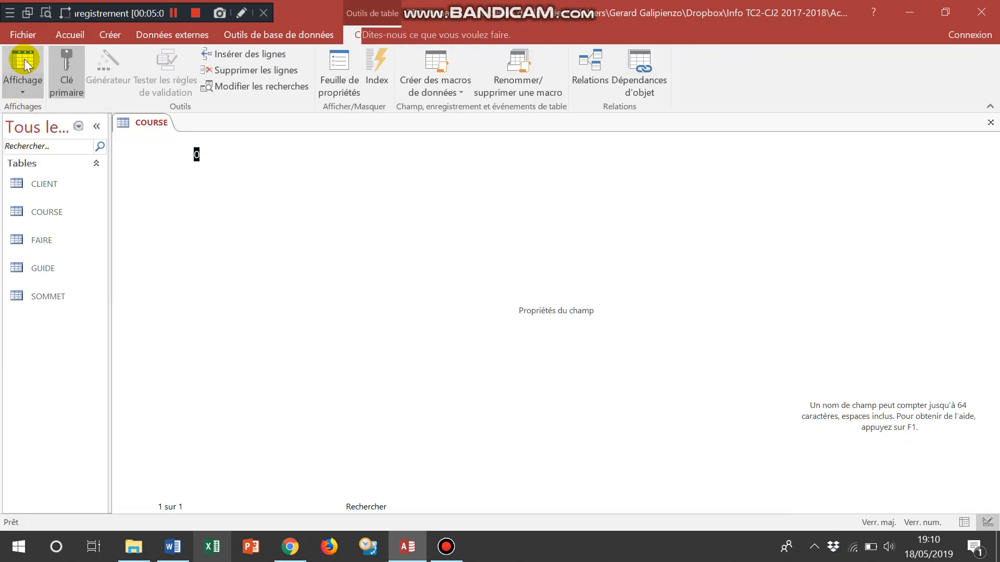
click(27, 65)
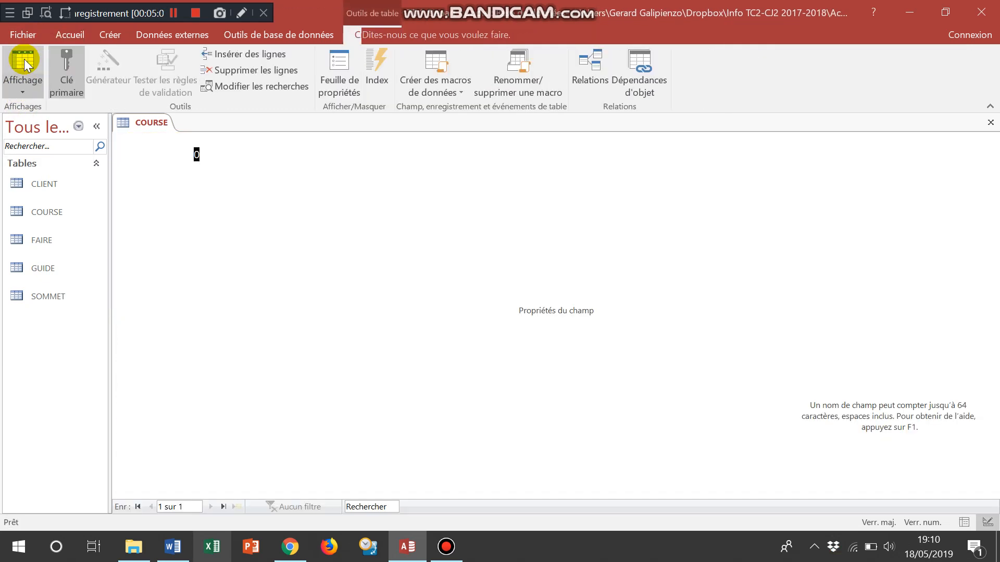
click(27, 65)
click(24, 62)
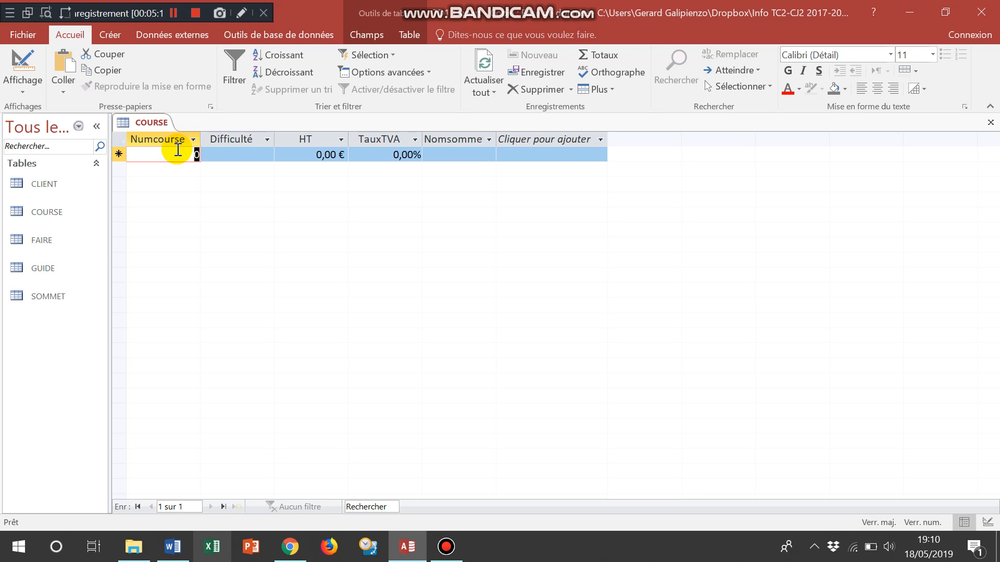
Step: Start the first COURSE record with Numcourse 1 and Difficulté Difficile, consulting the data table in the Word document
text(1)
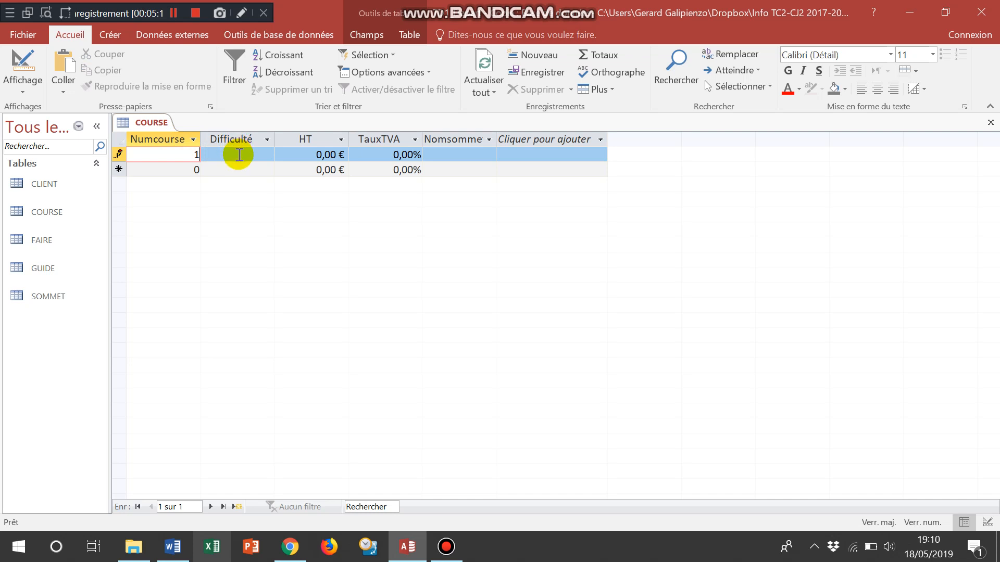
click(239, 155)
click(267, 153)
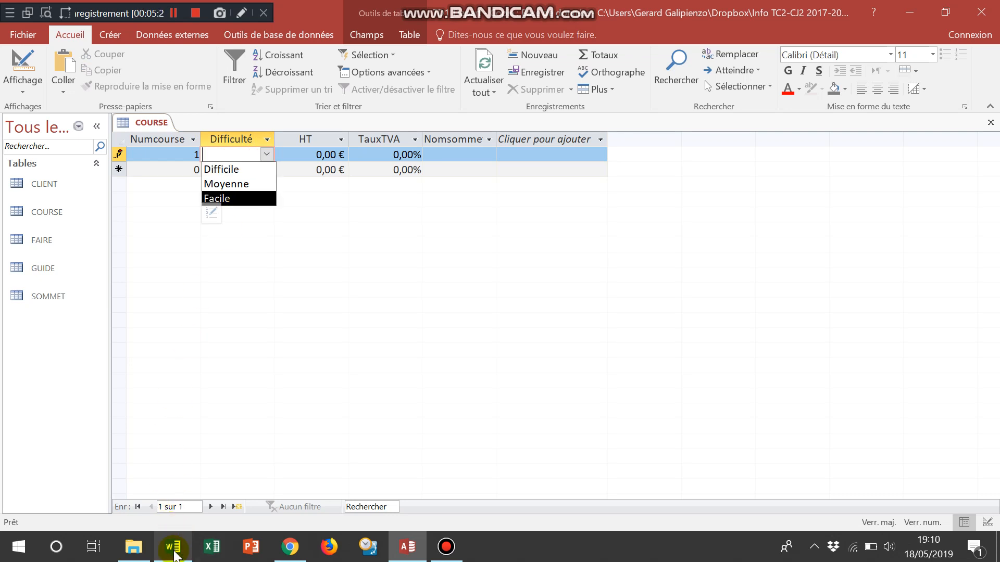
click(173, 546)
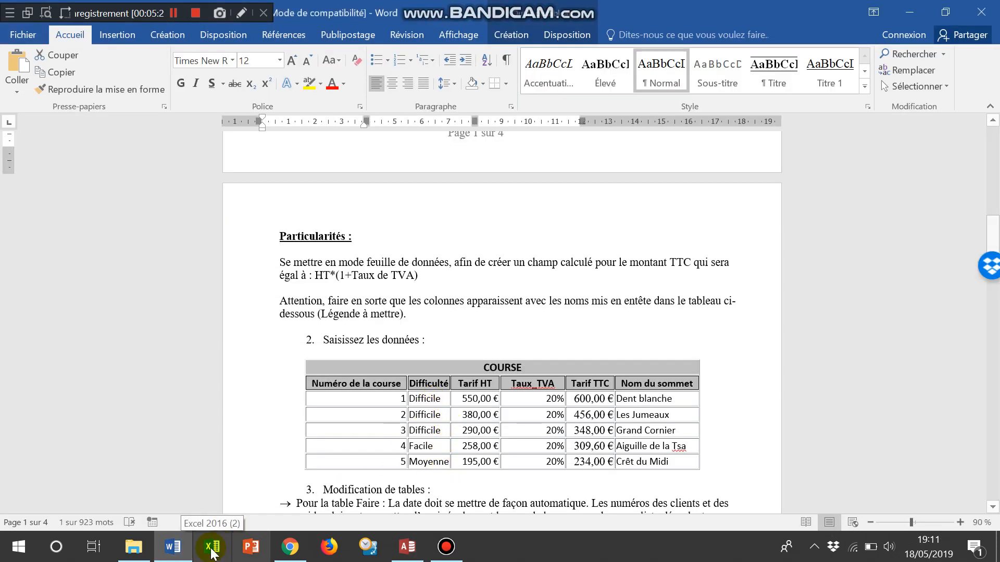
click(173, 545)
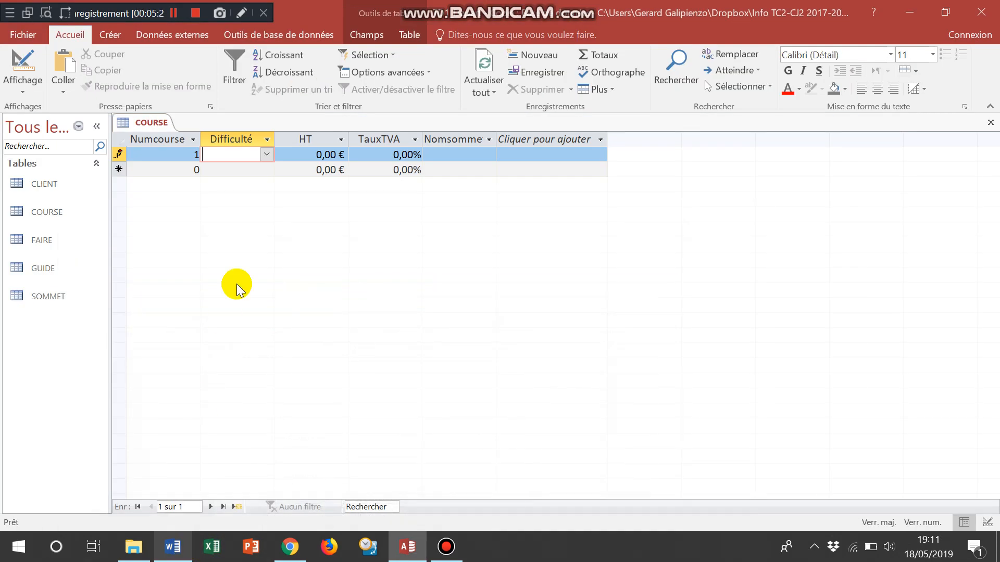
click(266, 155)
click(267, 156)
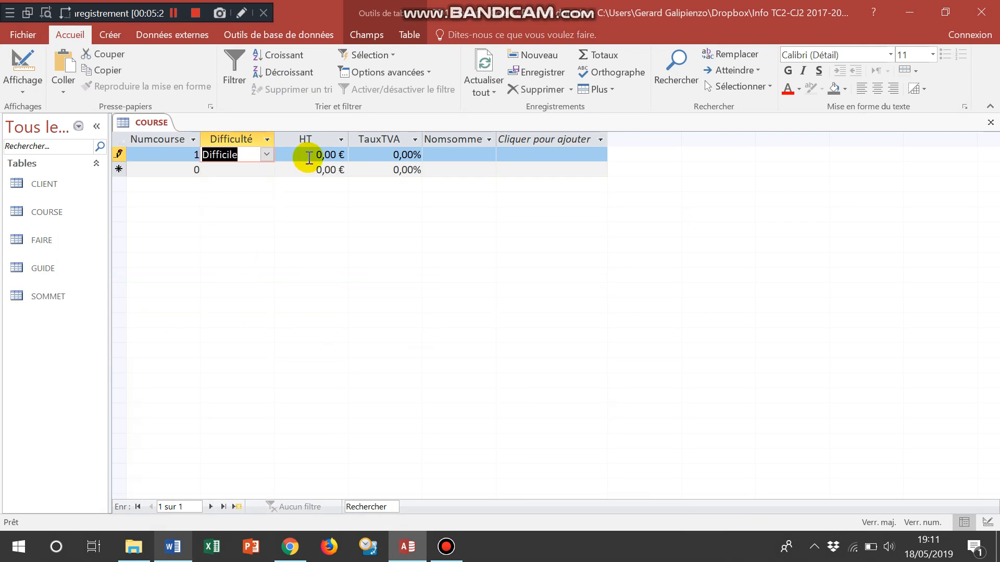
Step: Set the first record's HT to 550 and its TauxTVA to 20%, checking the rate in the Word document
key(Tab)
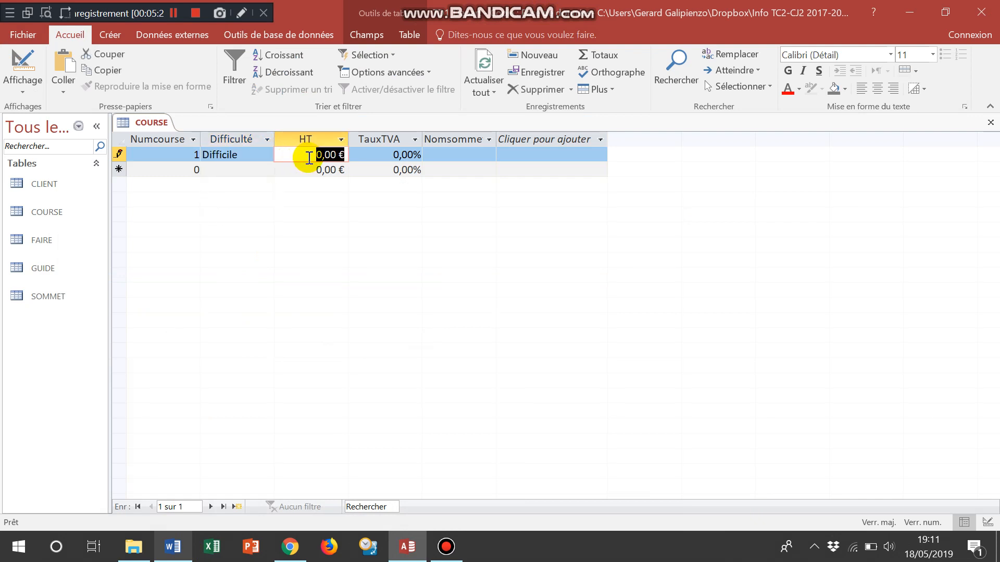
text(550)
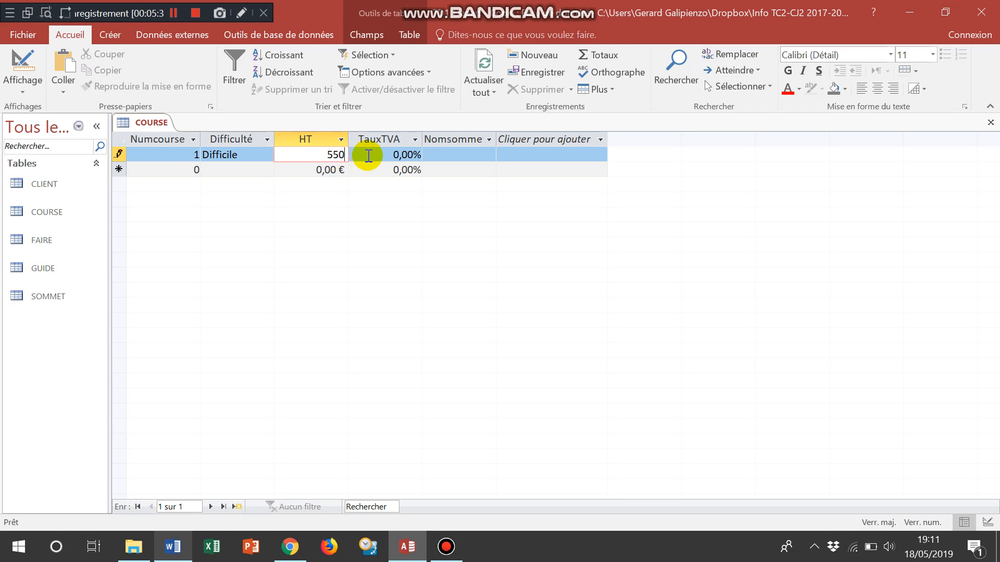
key(Tab)
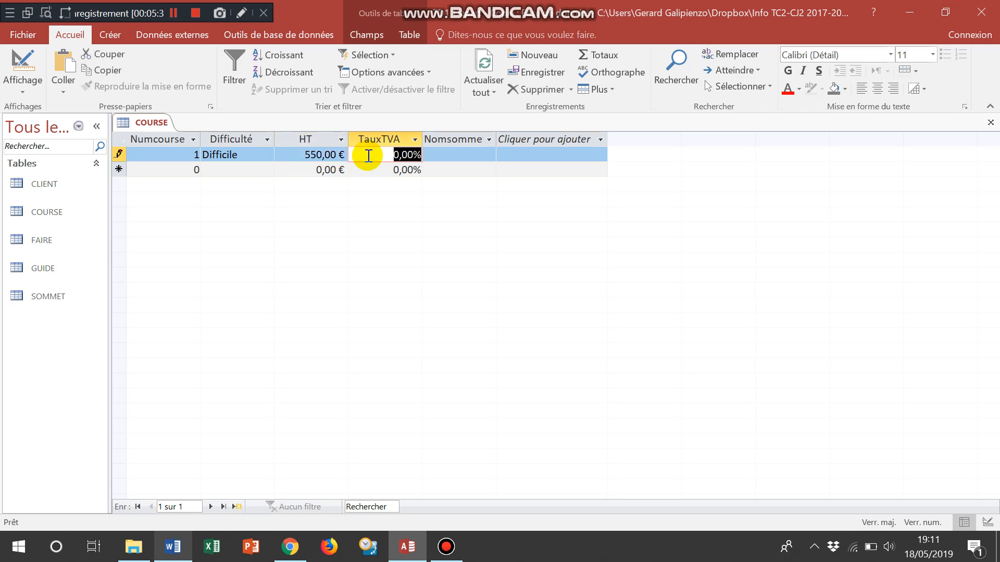
key(alt+Tab)
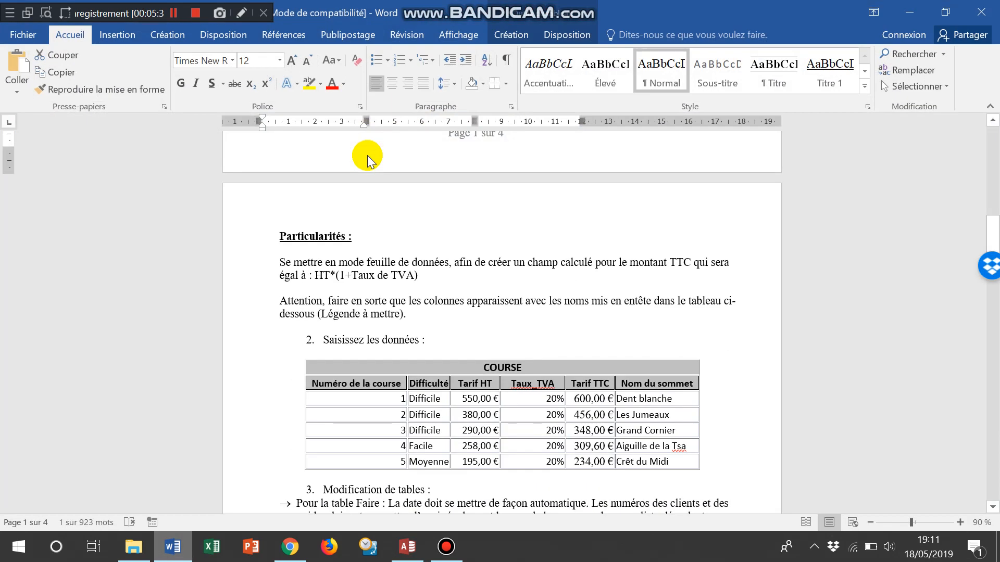
key(alt+Tab)
text(2)
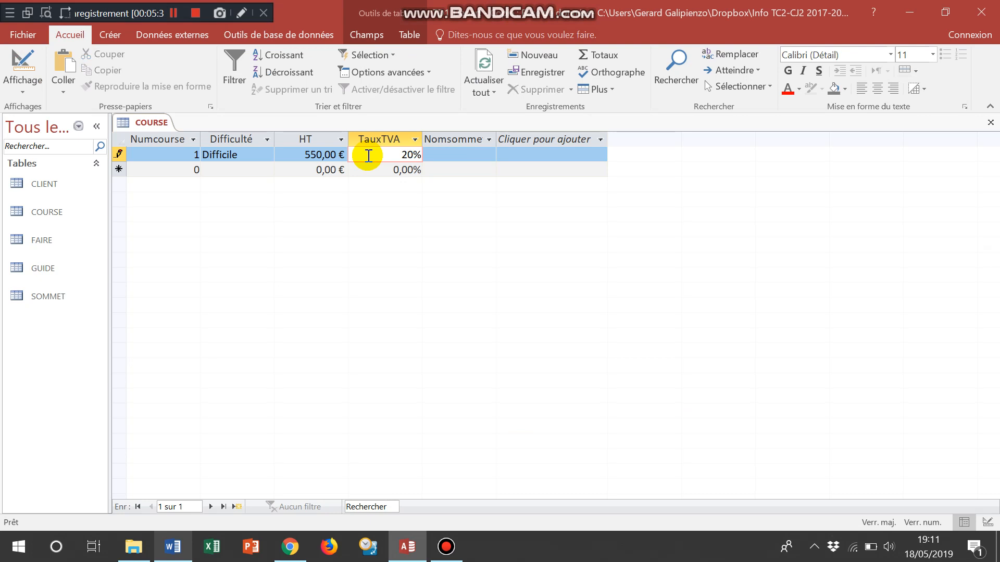
key(Tab)
Step: Choose Dent blanche as the first record's Nomsommet, consulting the COURSE data table in the Word document
key(alt+Tab)
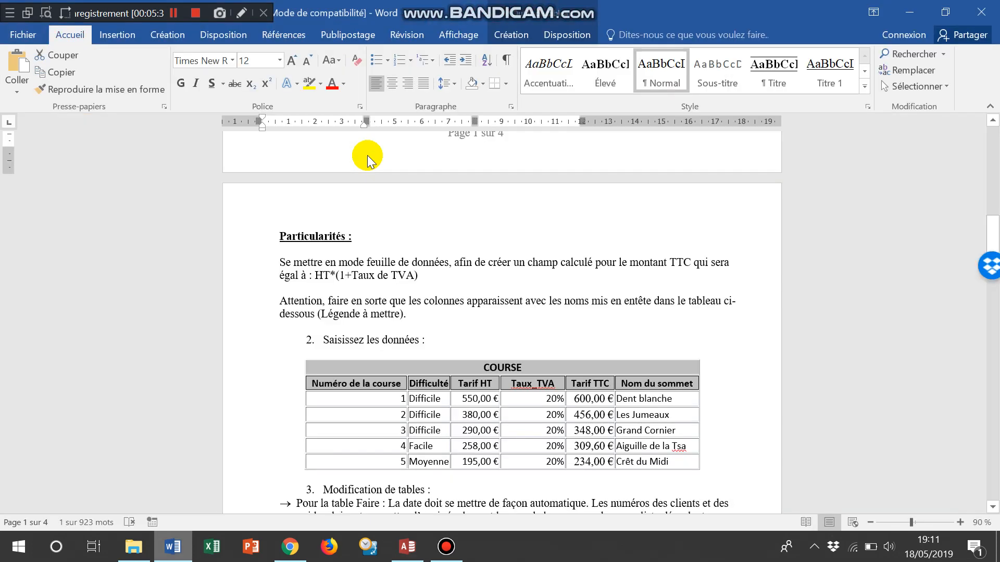
key(alt+Tab)
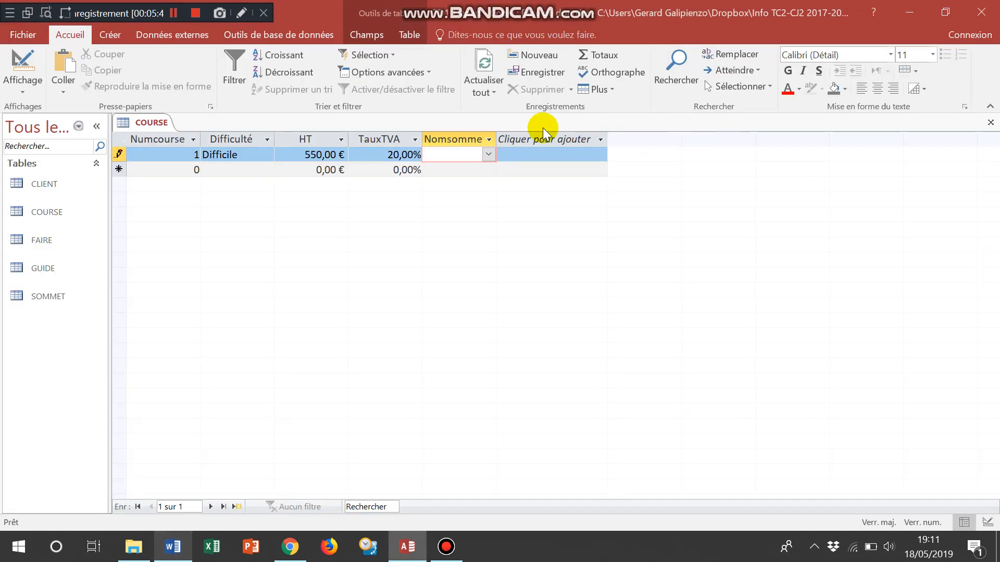
click(487, 154)
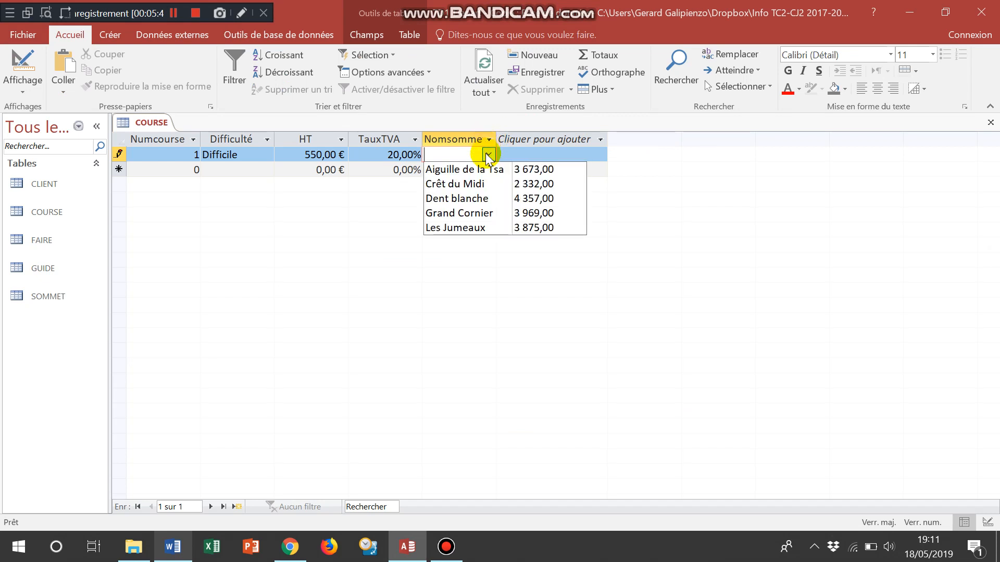
click(483, 202)
key(alt+Tab)
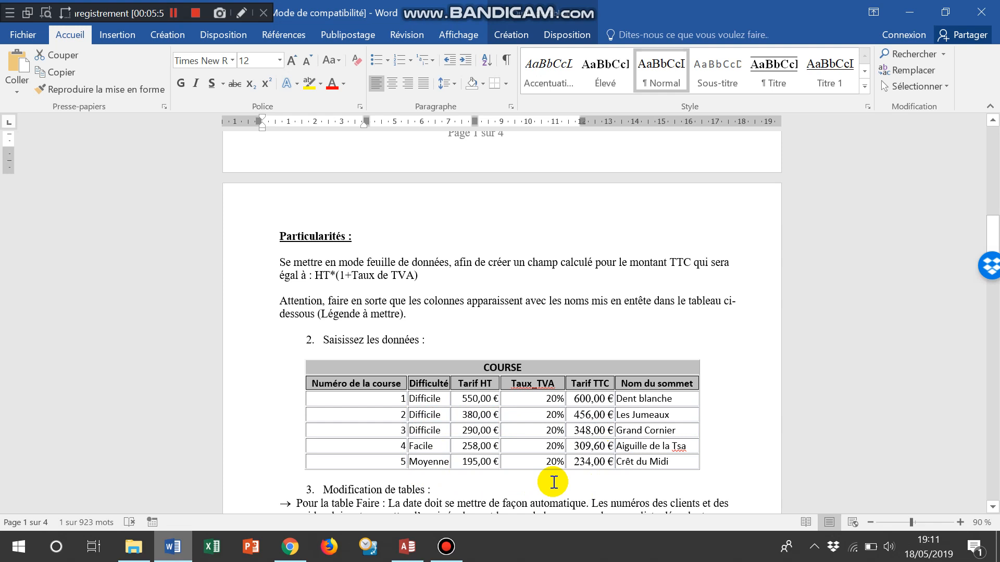
key(alt+Tab)
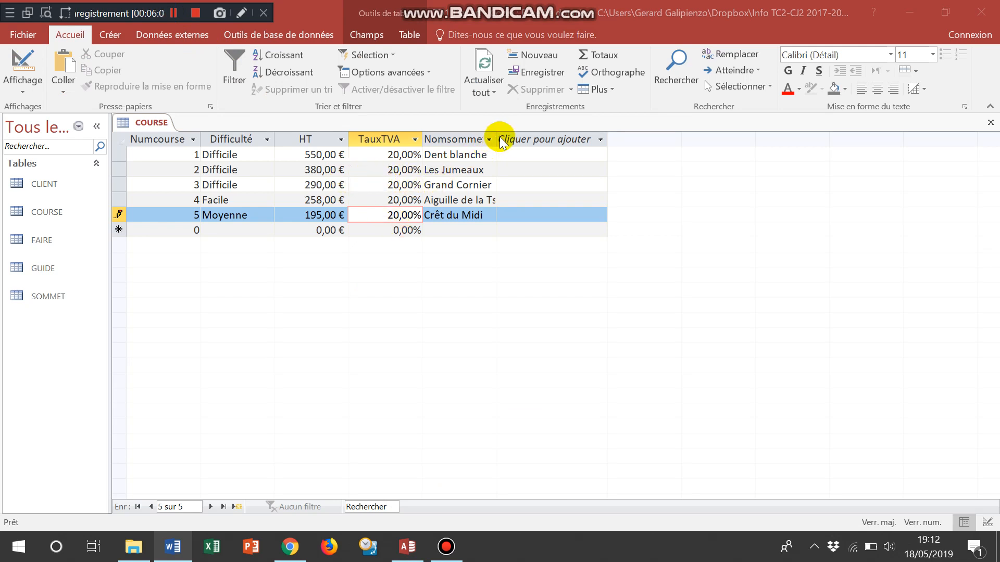
Step: Widen the Nomsommet column so its header and the longest summit name fit
click(478, 144)
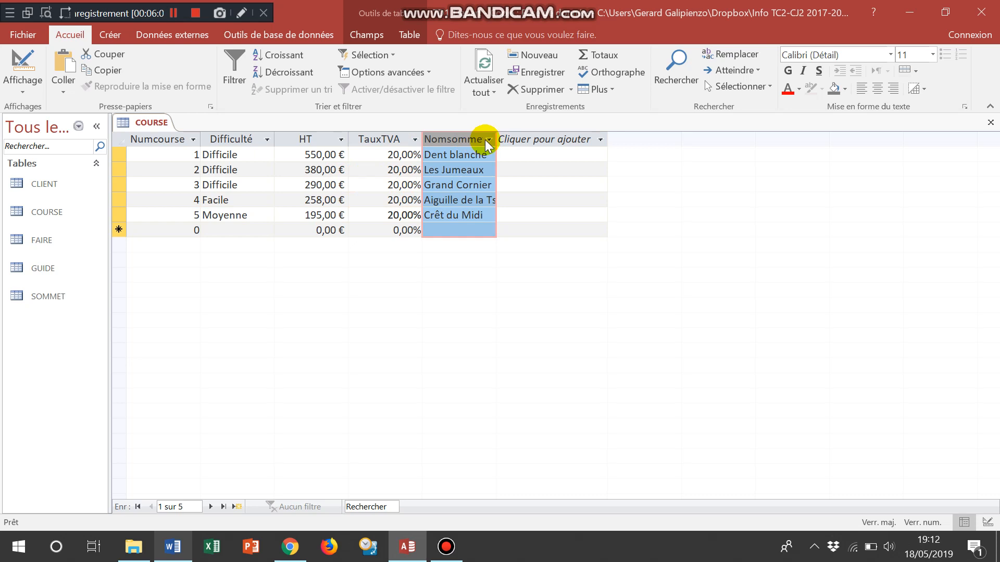
click(488, 139)
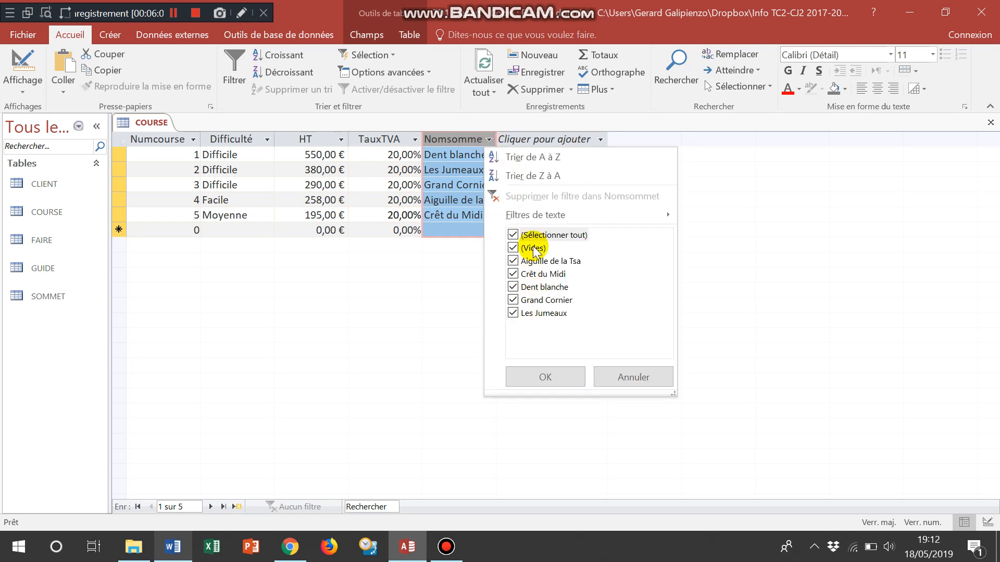
click(608, 365)
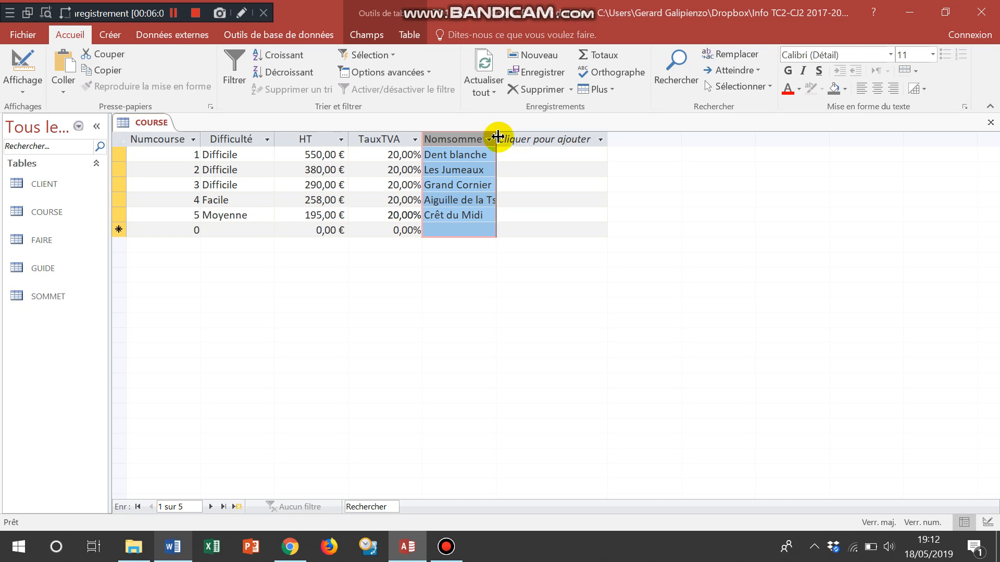
drag(498, 137, 528, 139)
Step: Add a calculated currency (Devise) field after Nomsommet with the expression [HT]*(1+[TauxTVA])
click(537, 140)
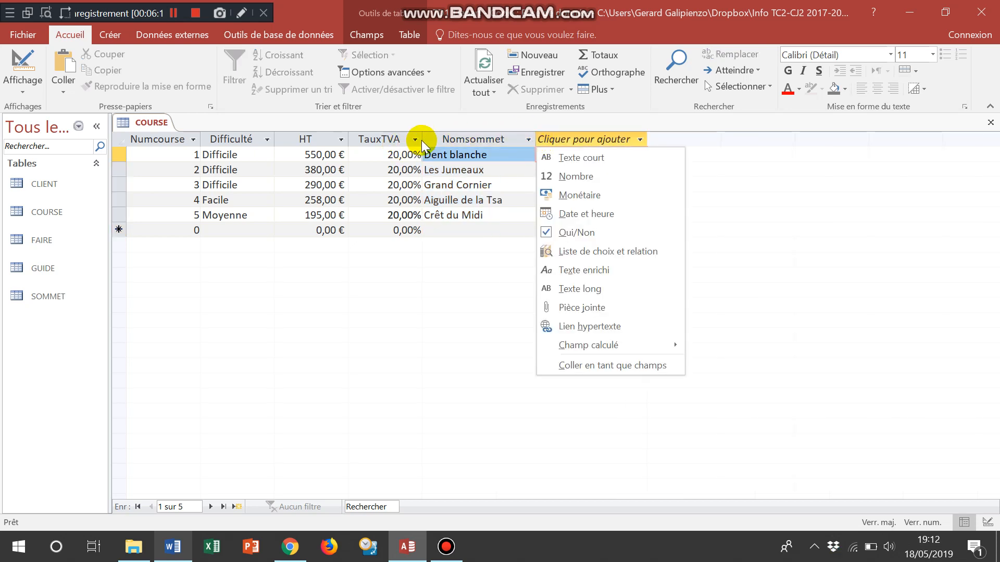
click(402, 186)
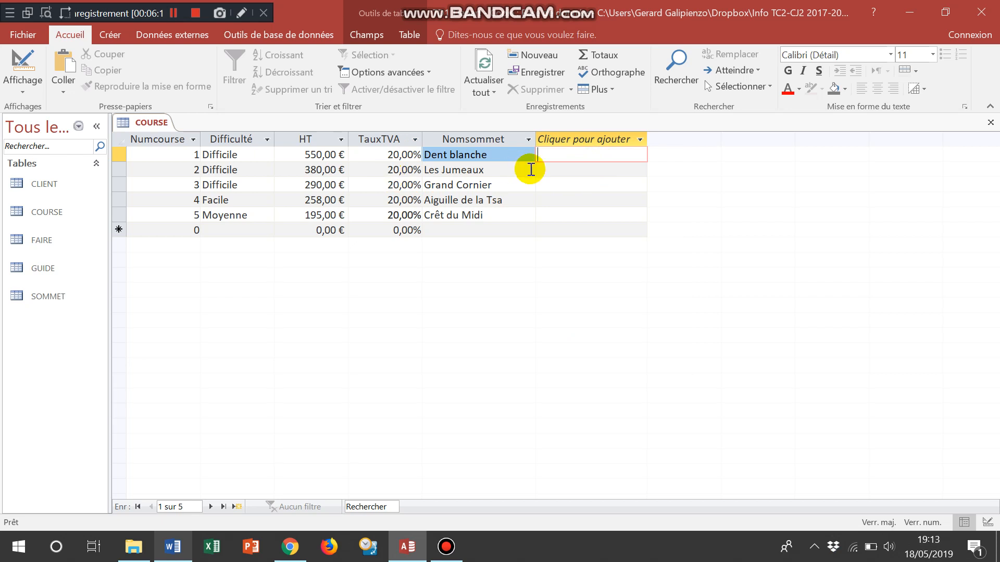
click(602, 141)
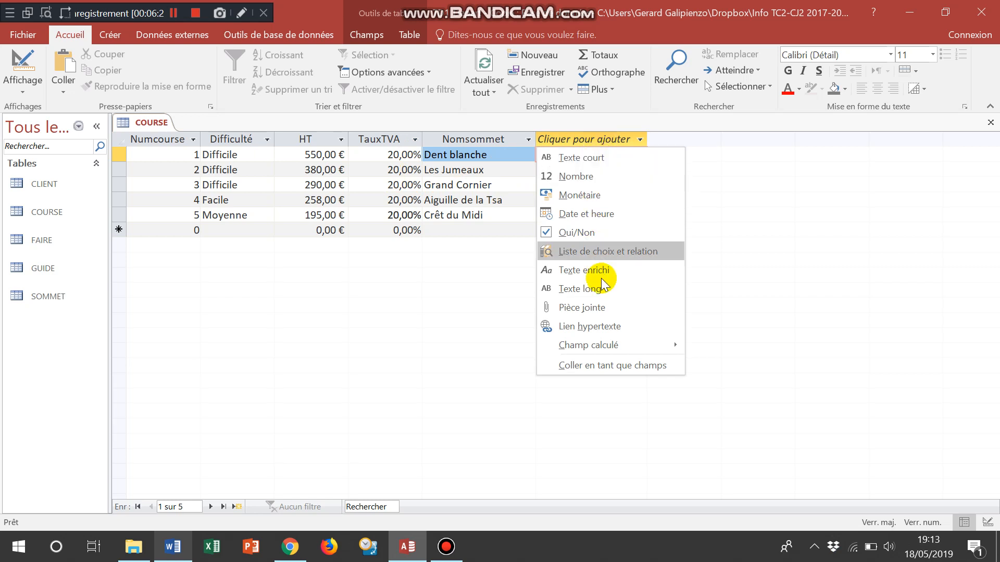
mouse_move(603, 346)
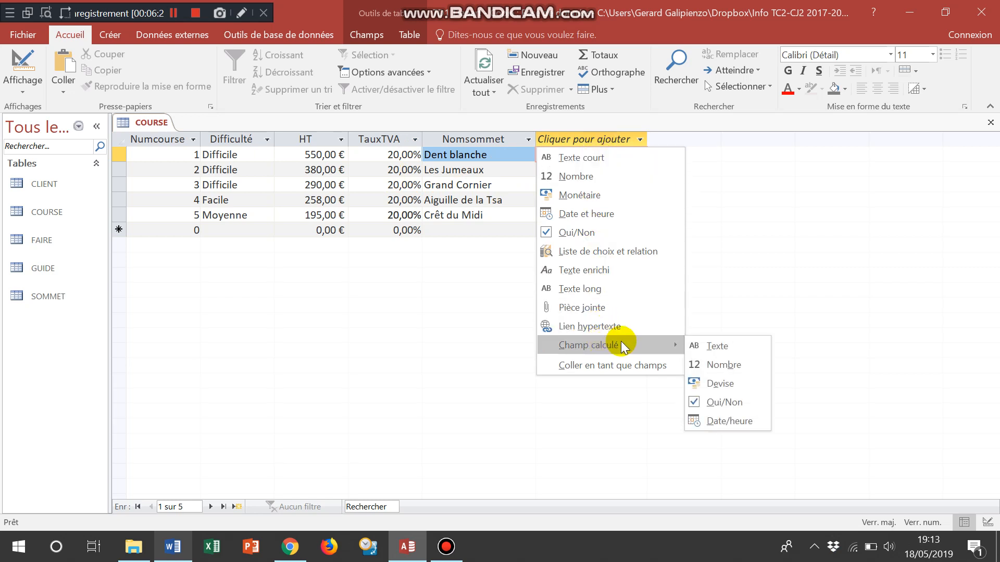
click(720, 385)
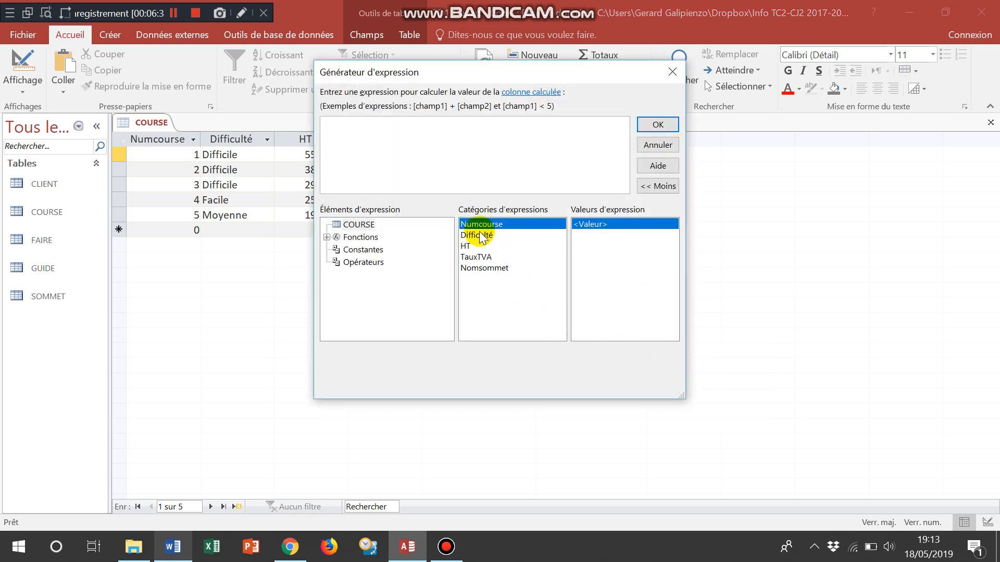
double_click(471, 247)
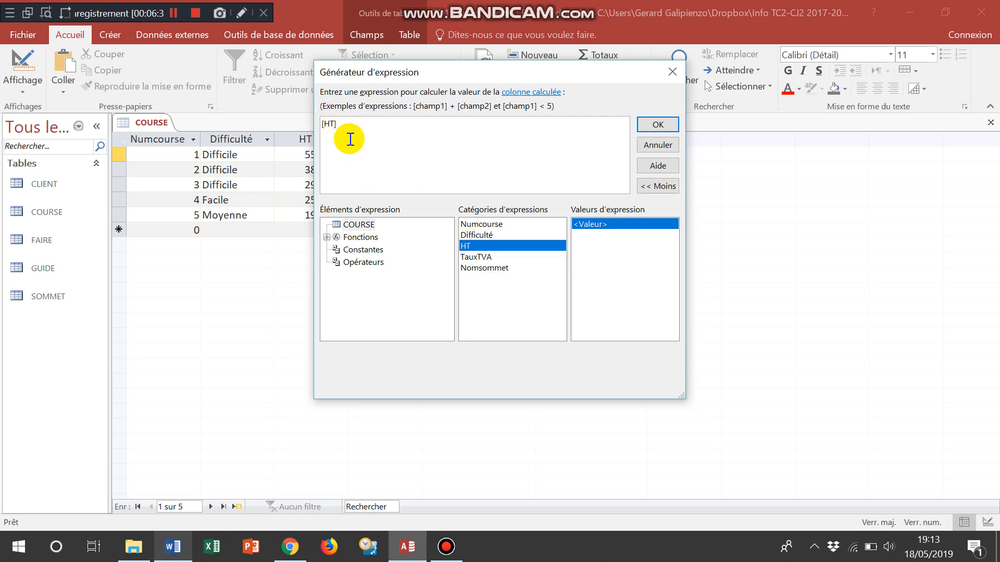
text(µ)
double_click(498, 258)
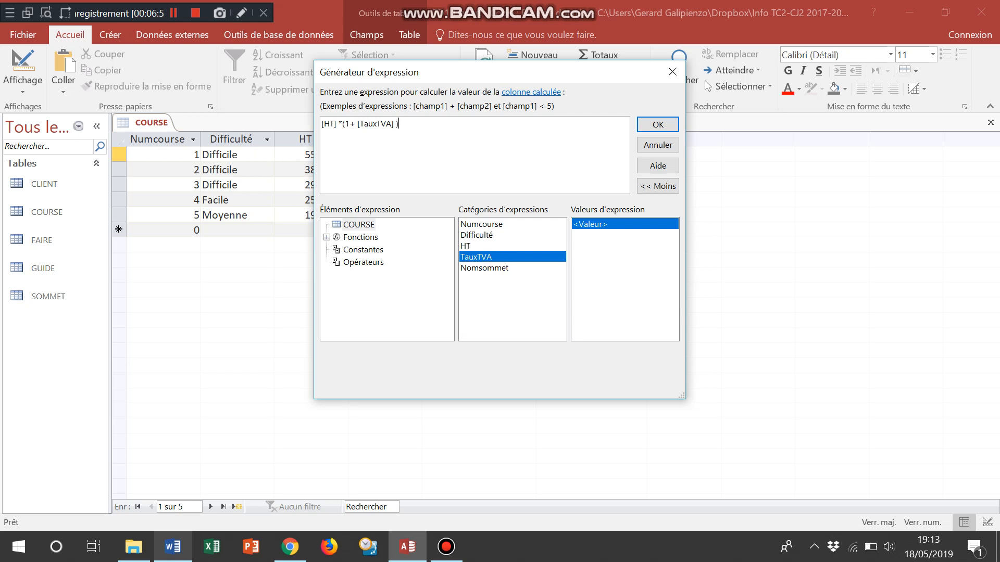
click(657, 124)
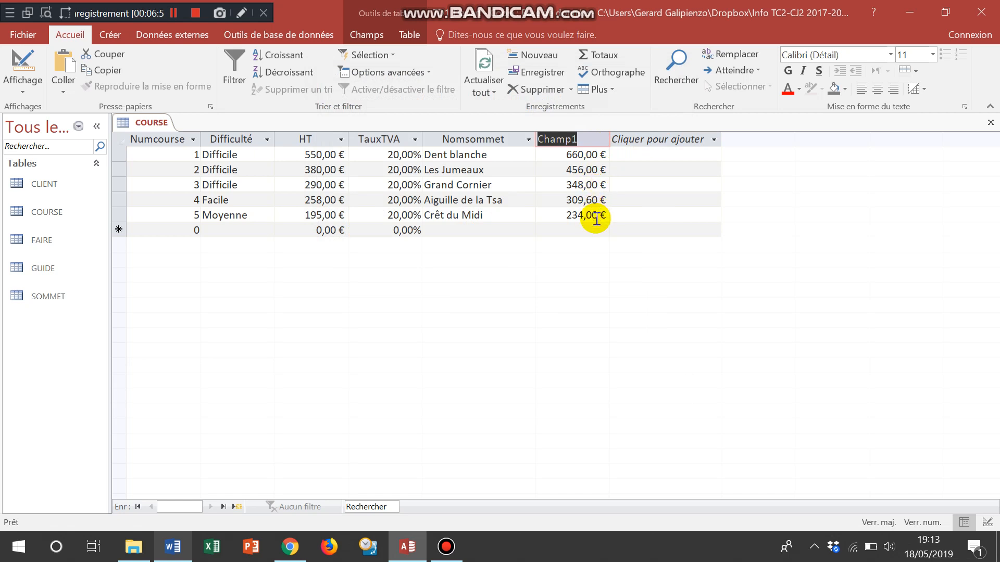
Step: Name the new calculated field TTC
text(T)
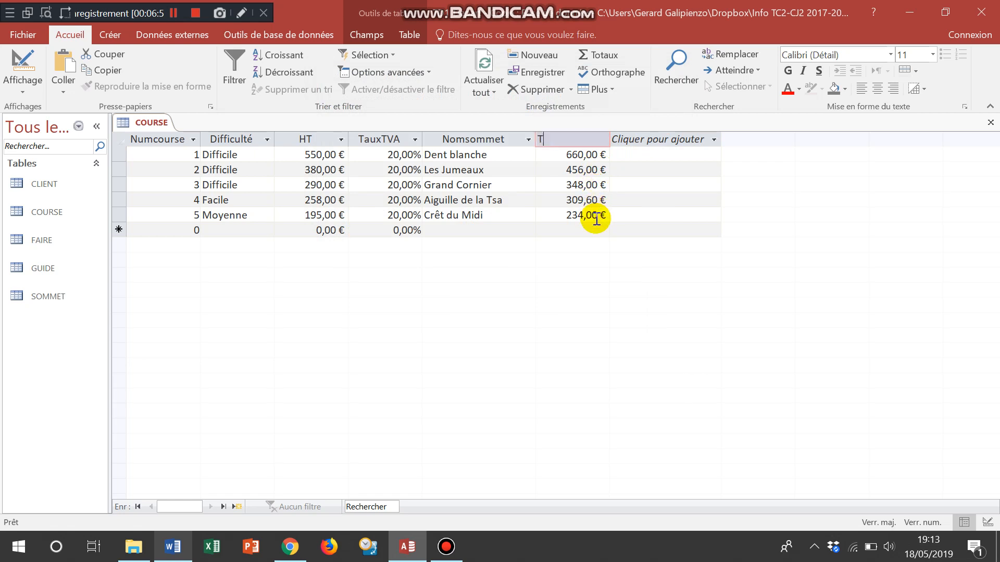
text(TC)
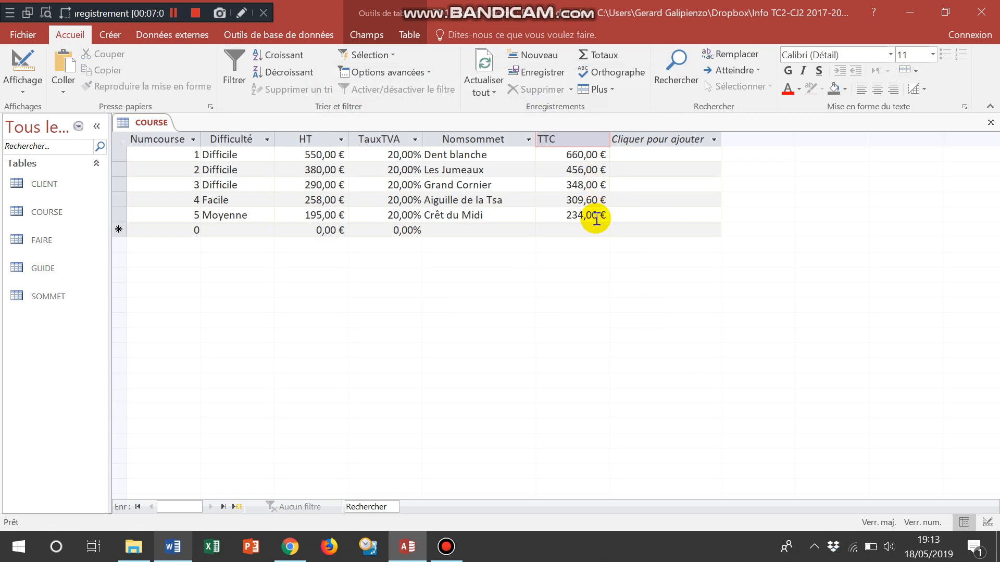
key(Return)
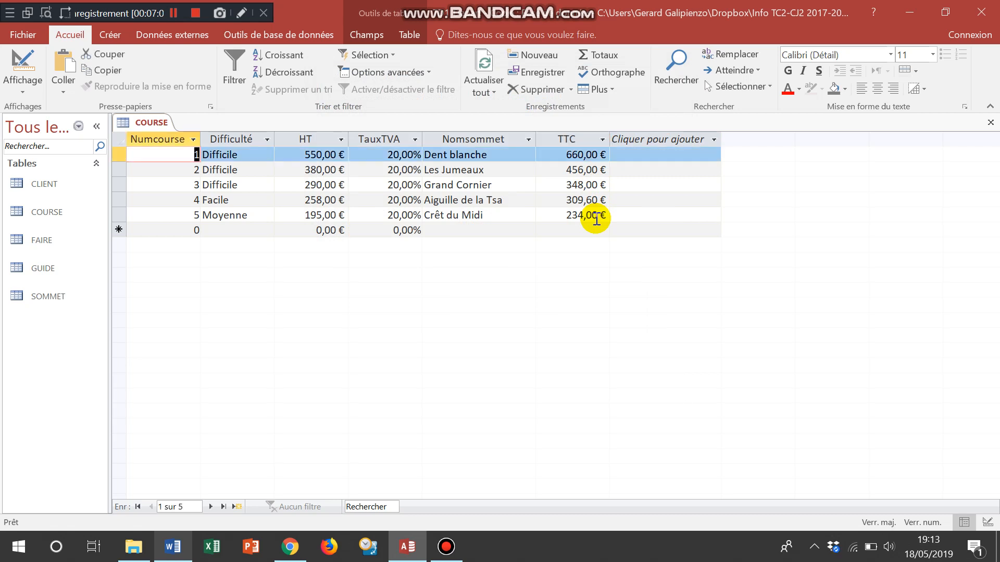
Step: Give the Numcourse field the caption (Légende) Numéro de la course, consulting the COURSE table headers in the Word document
key(alt+Tab)
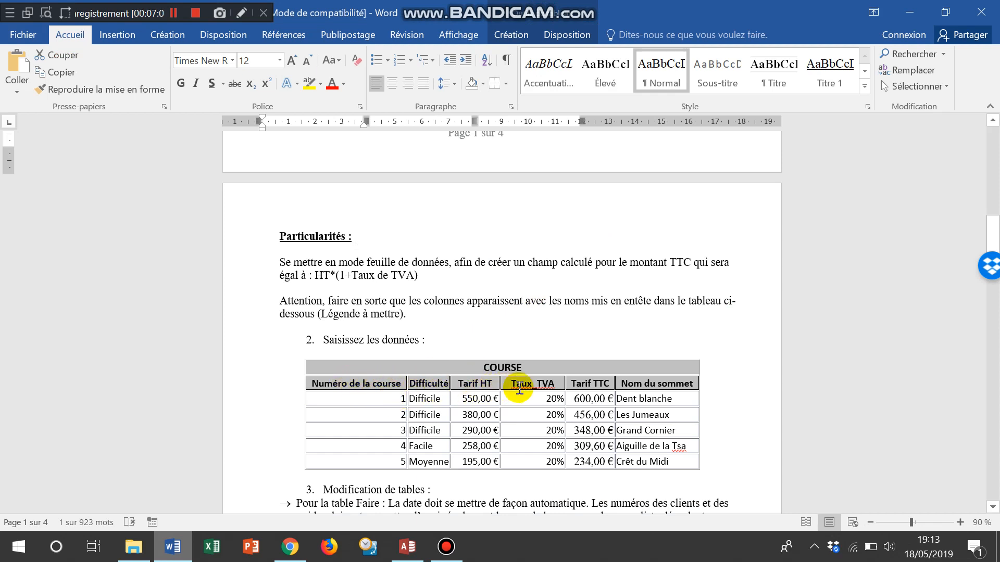
key(alt+Tab)
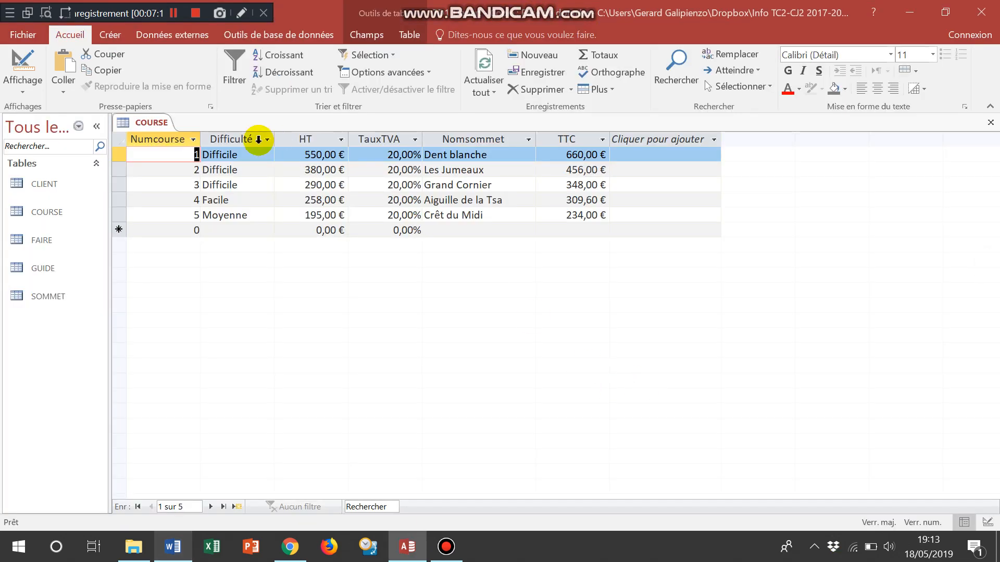
click(173, 156)
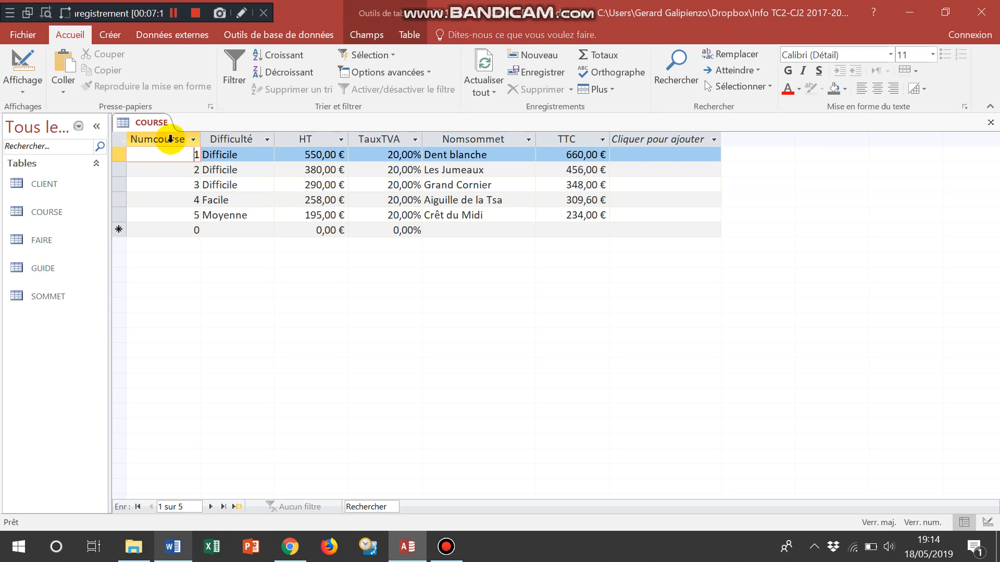
click(364, 35)
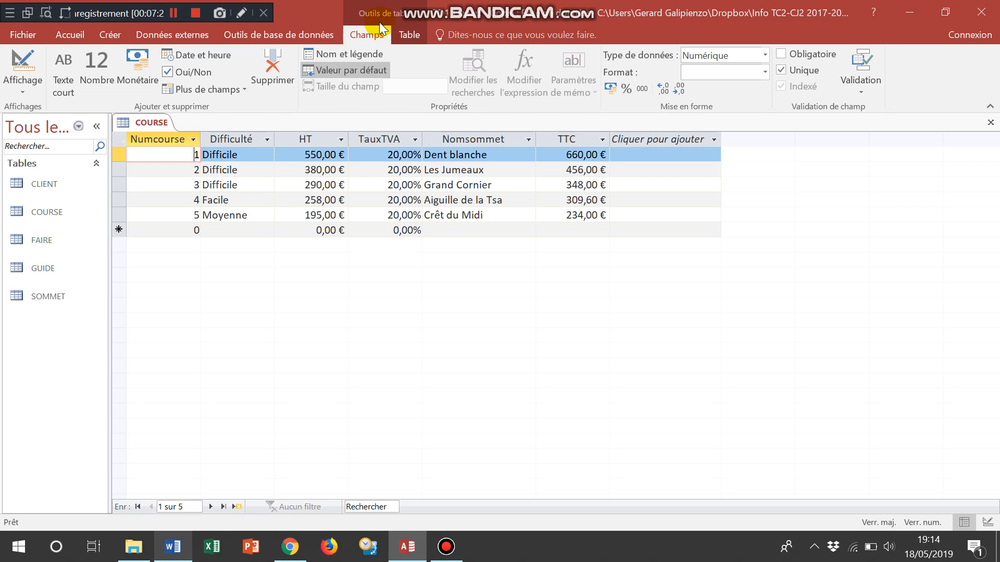
click(340, 59)
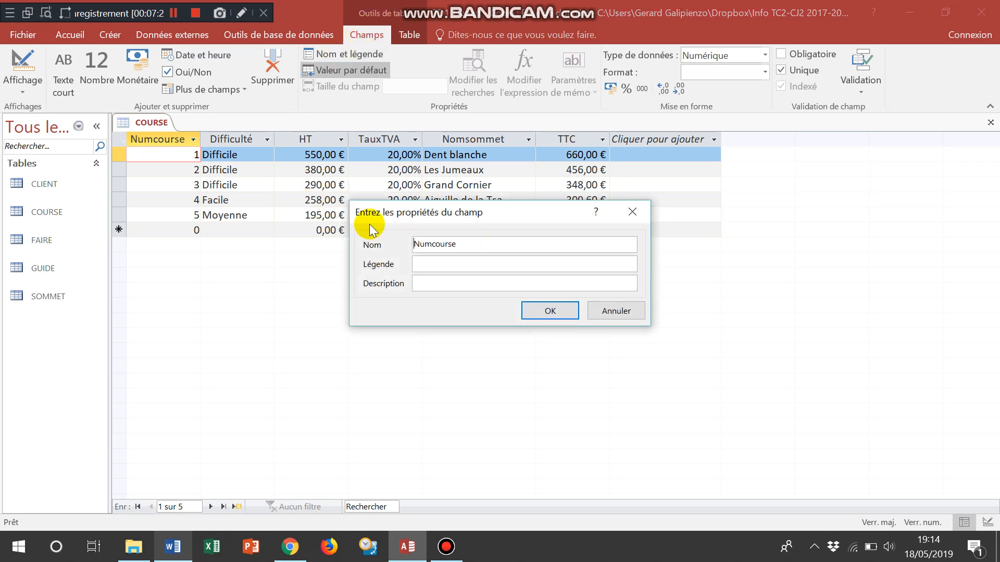
drag(477, 244, 396, 240)
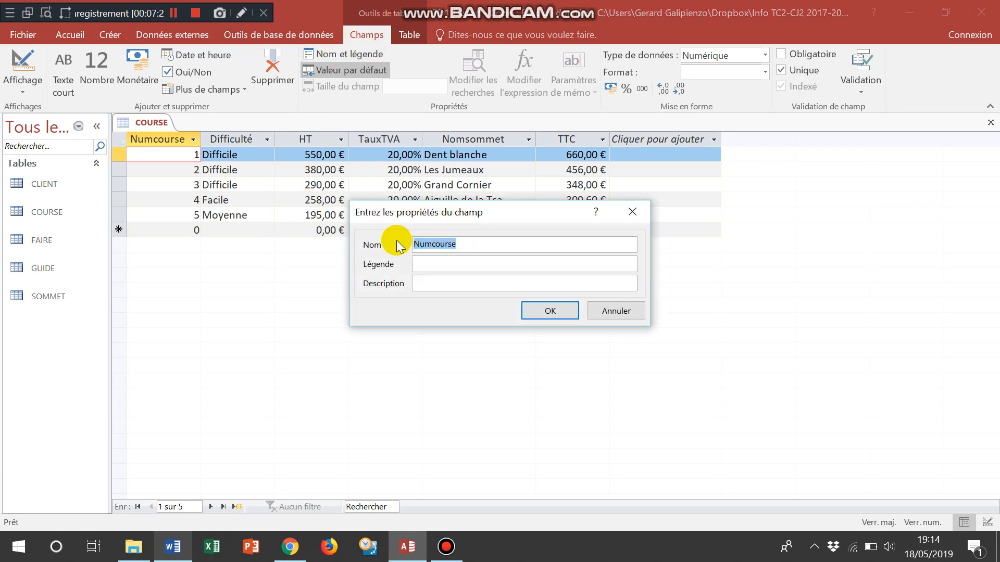
click(434, 266)
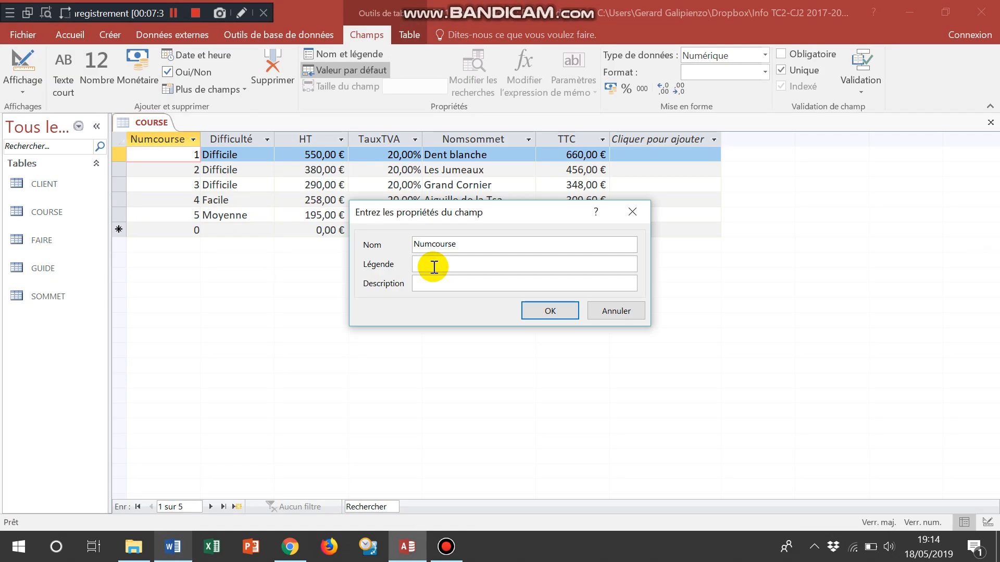
text(Numéro de la course)
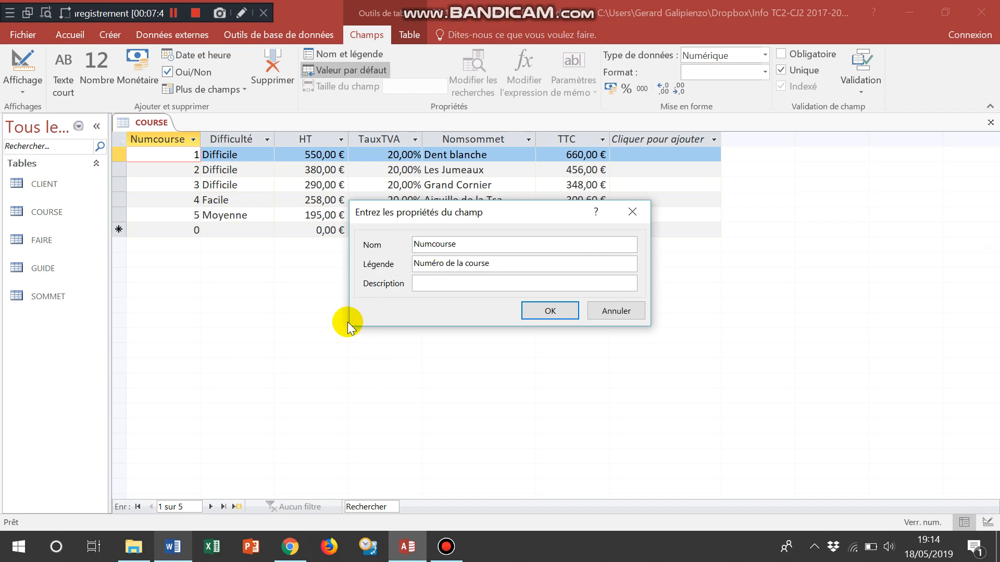
click(553, 314)
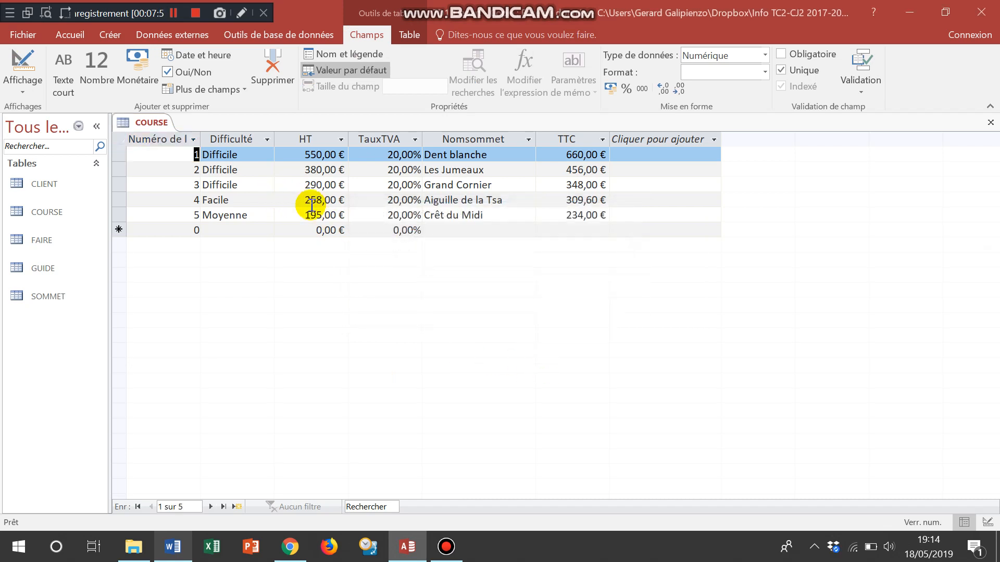
click(253, 156)
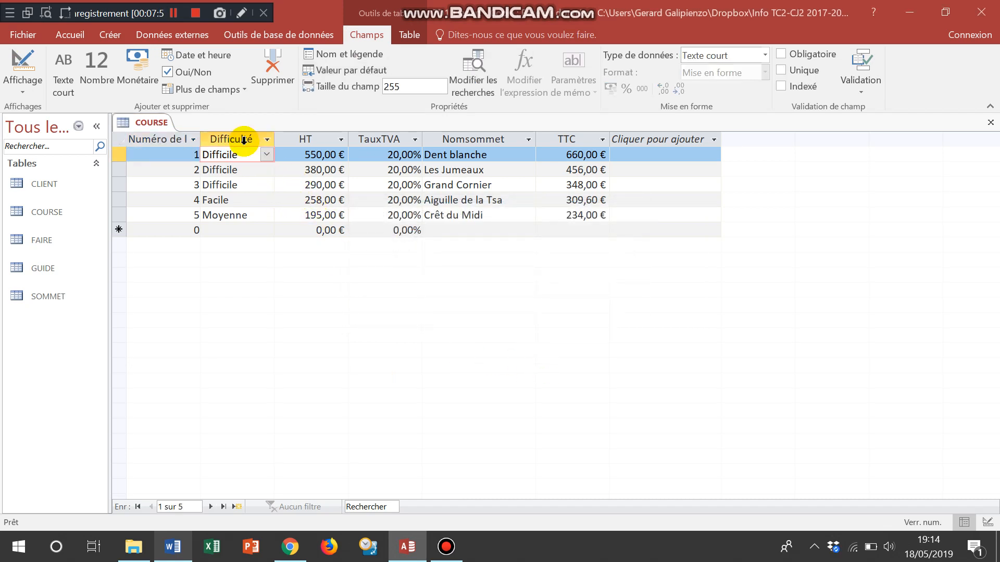
click(355, 54)
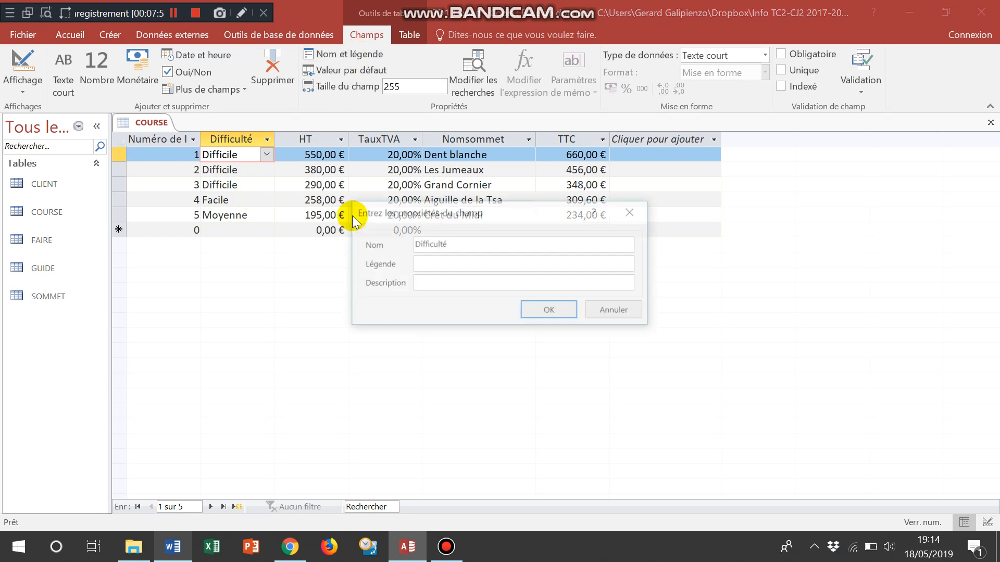
click(602, 311)
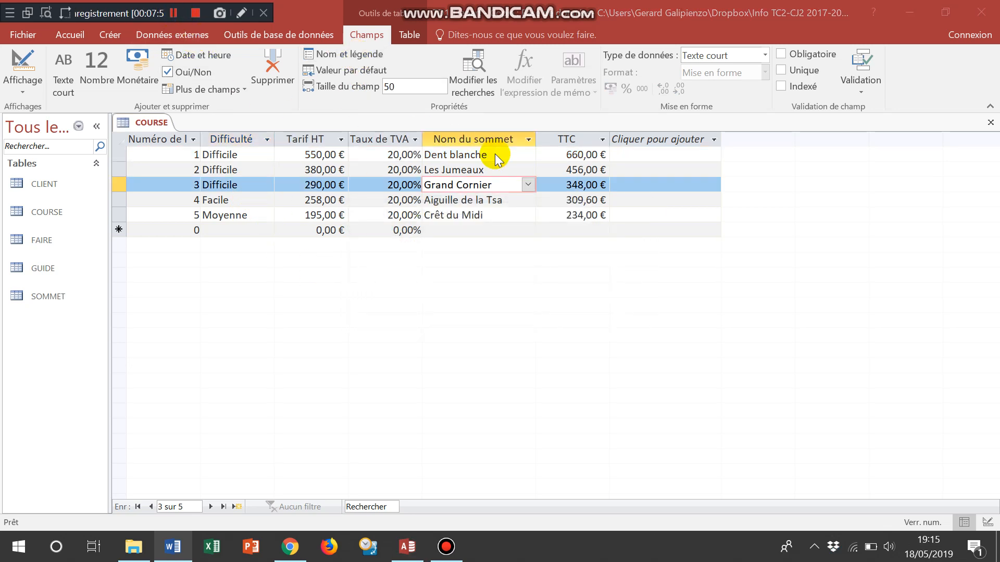
Step: Move the TTC column in front of Nom du sommet, directly after Taux de TVA
click(576, 137)
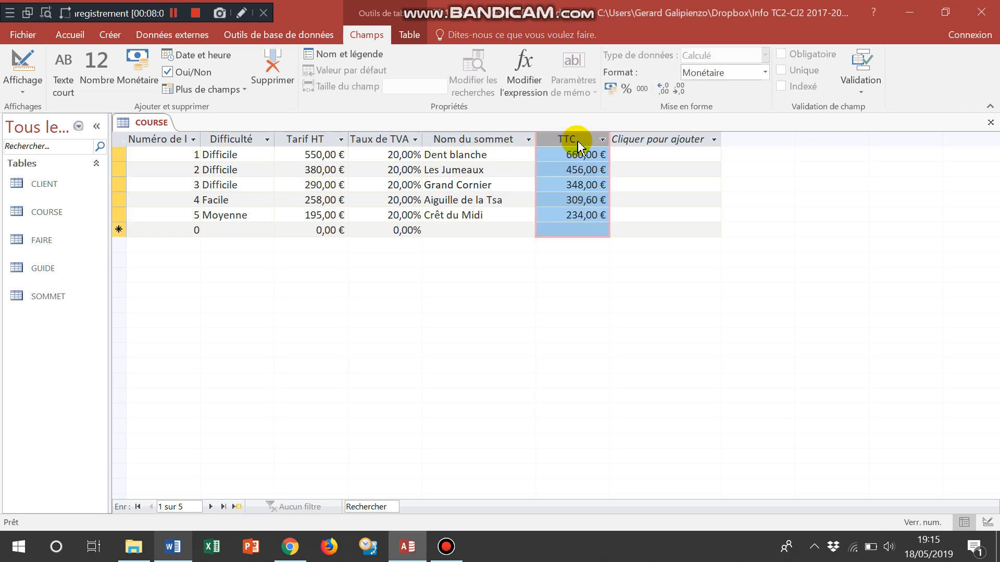
click(575, 140)
drag(575, 140, 575, 140)
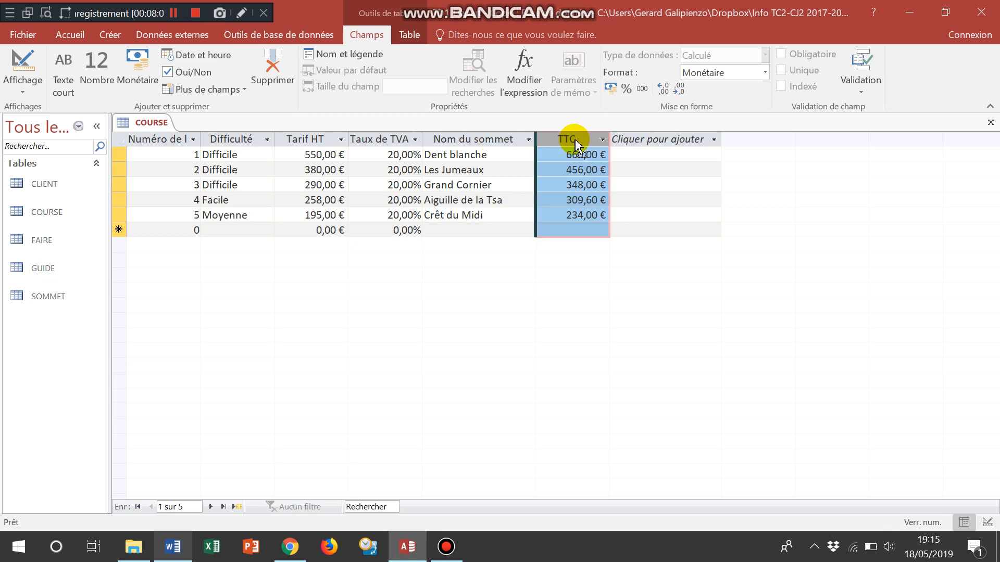
drag(576, 142, 470, 138)
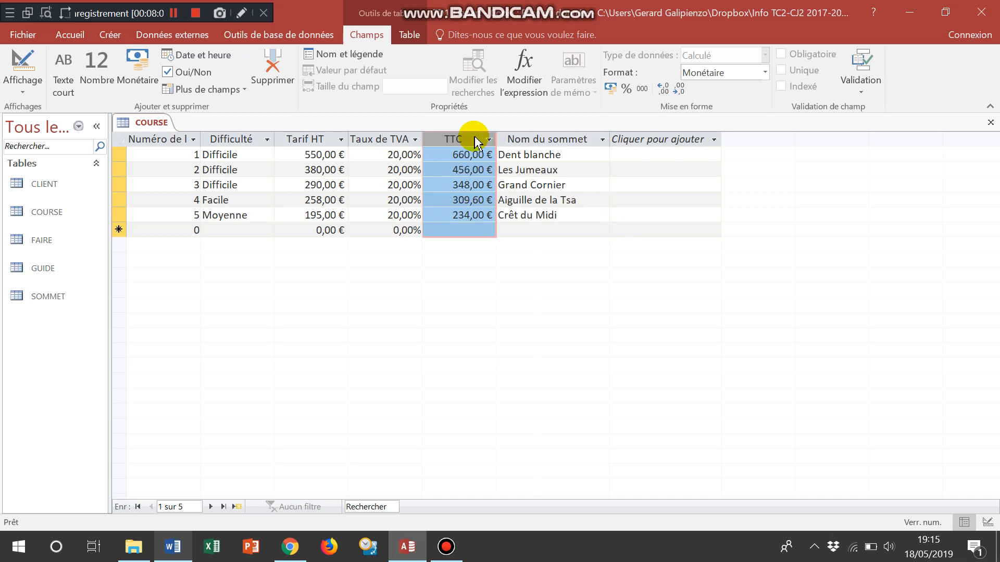
click(466, 169)
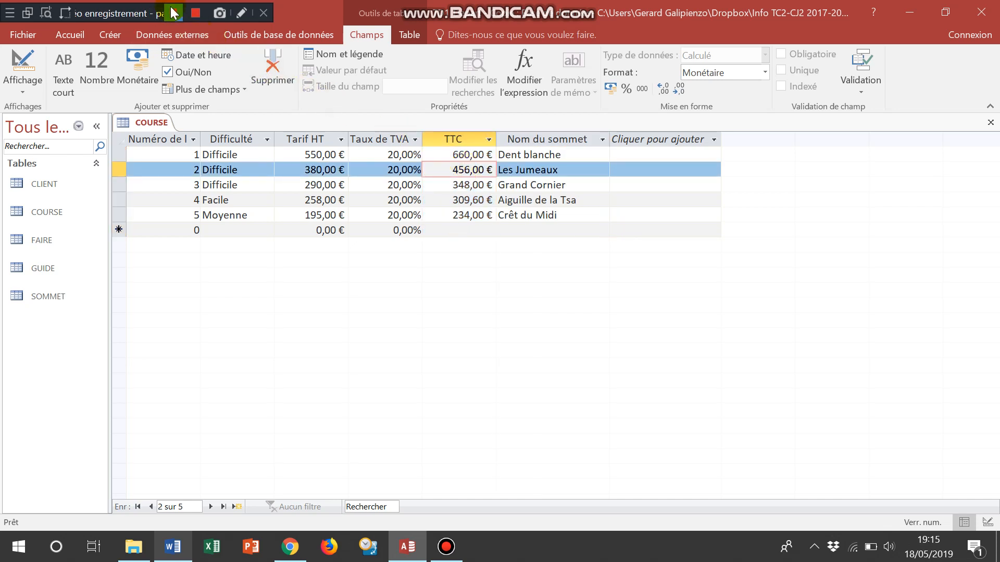
Step: Set the default value of the Taux de TVA field to 0,20 and check it in the new record row
click(382, 214)
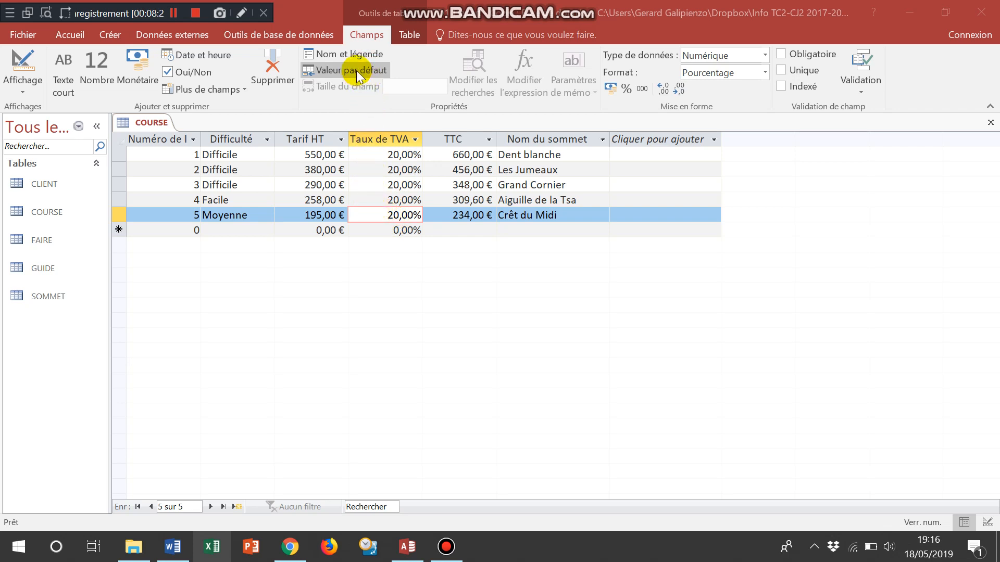
click(385, 140)
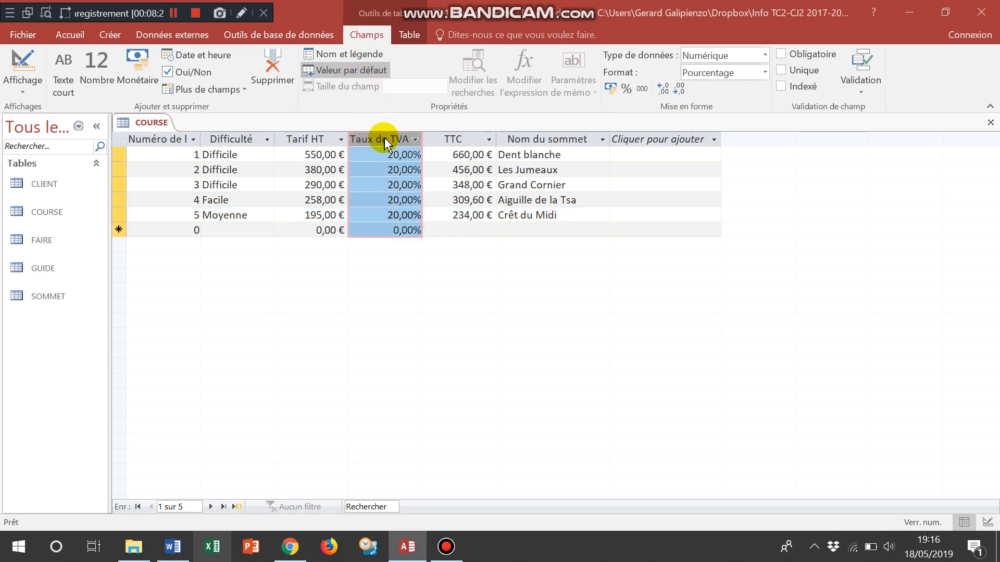
click(347, 71)
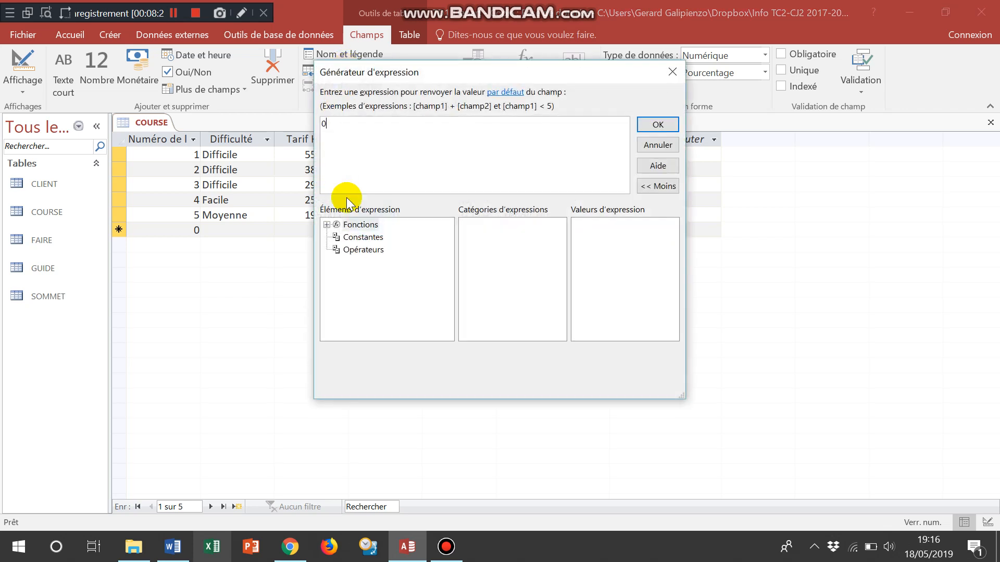
click(322, 125)
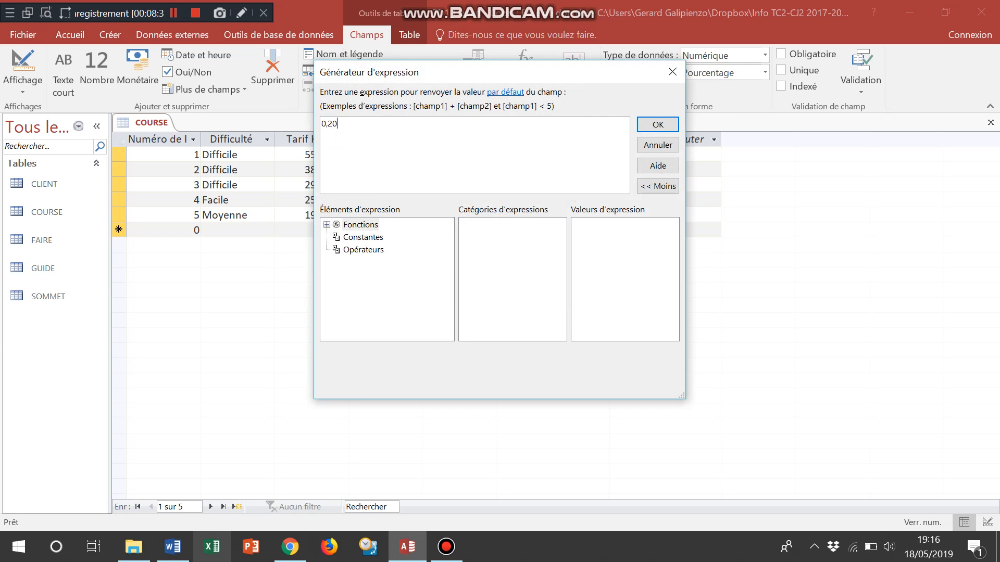
text(,20)
click(657, 125)
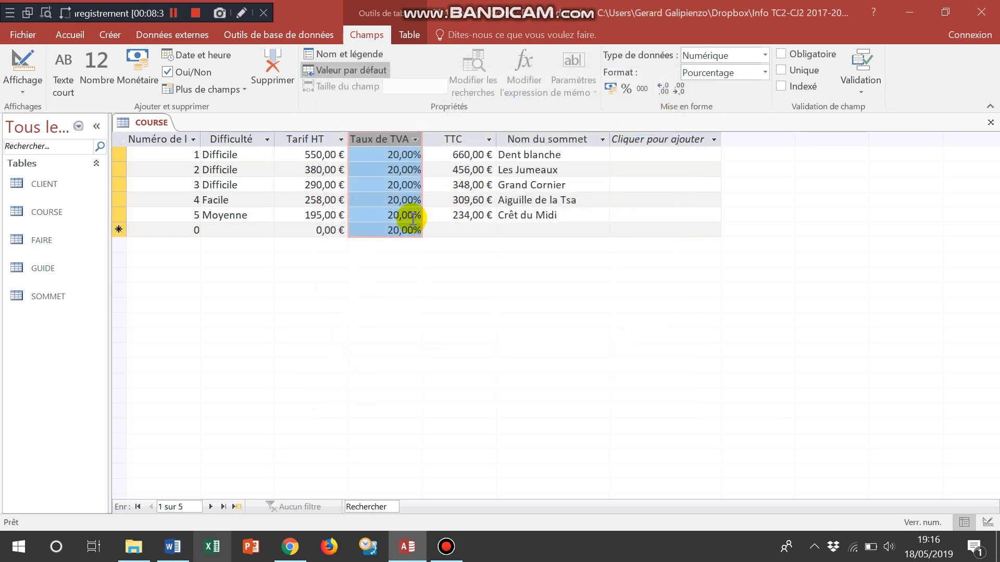
click(397, 230)
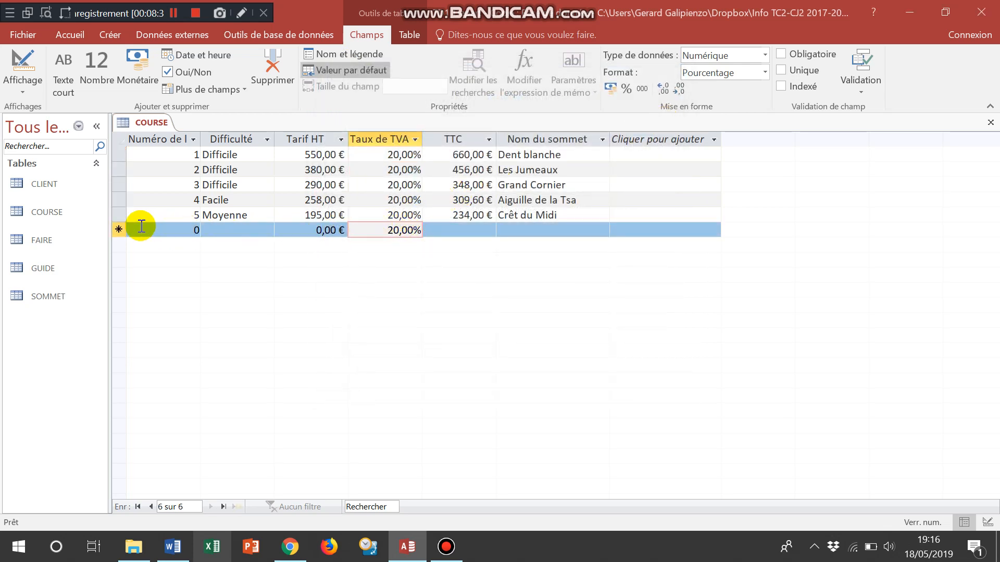
click(117, 228)
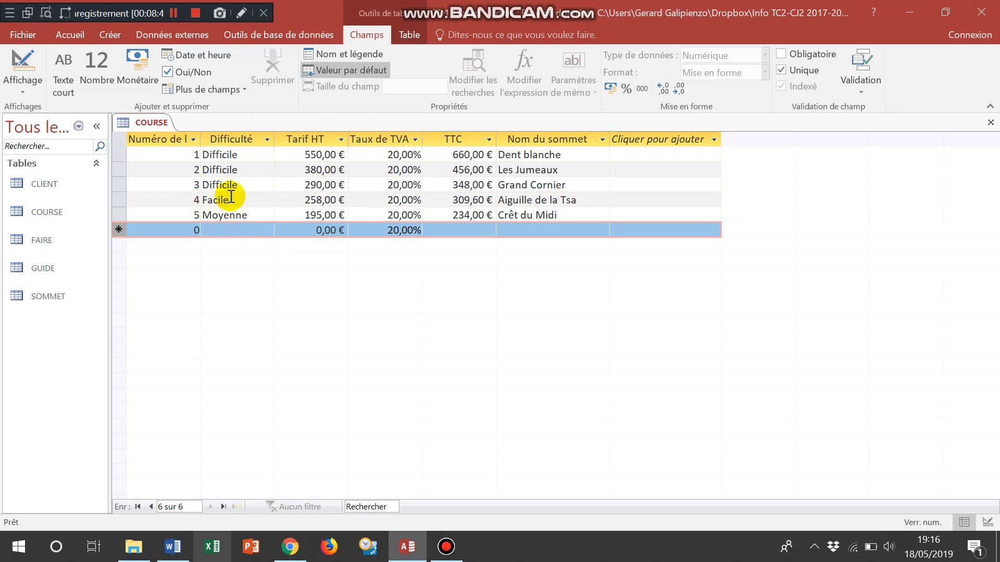
Step: Close the COURSE table and save its layout changes
click(173, 13)
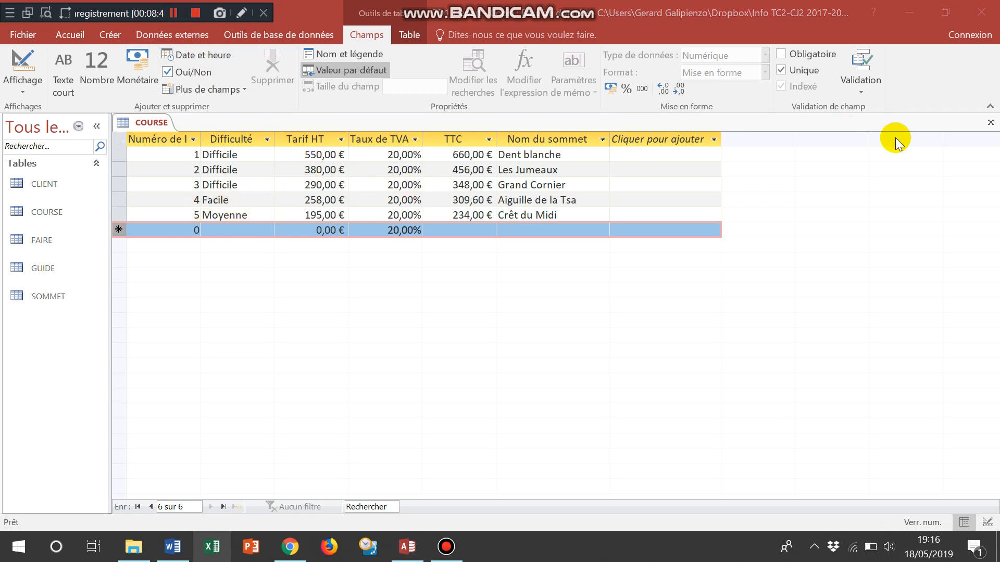
click(990, 124)
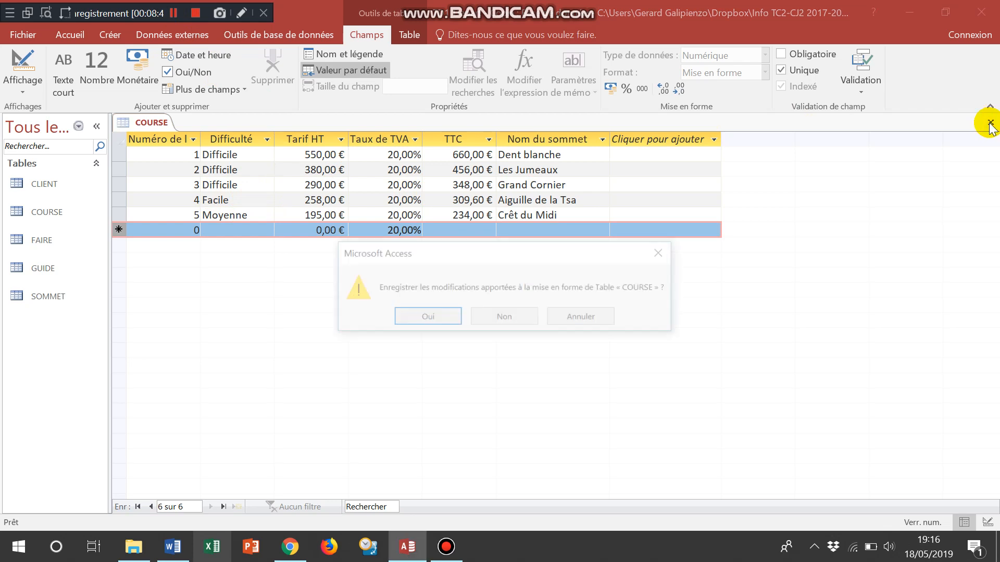
click(442, 318)
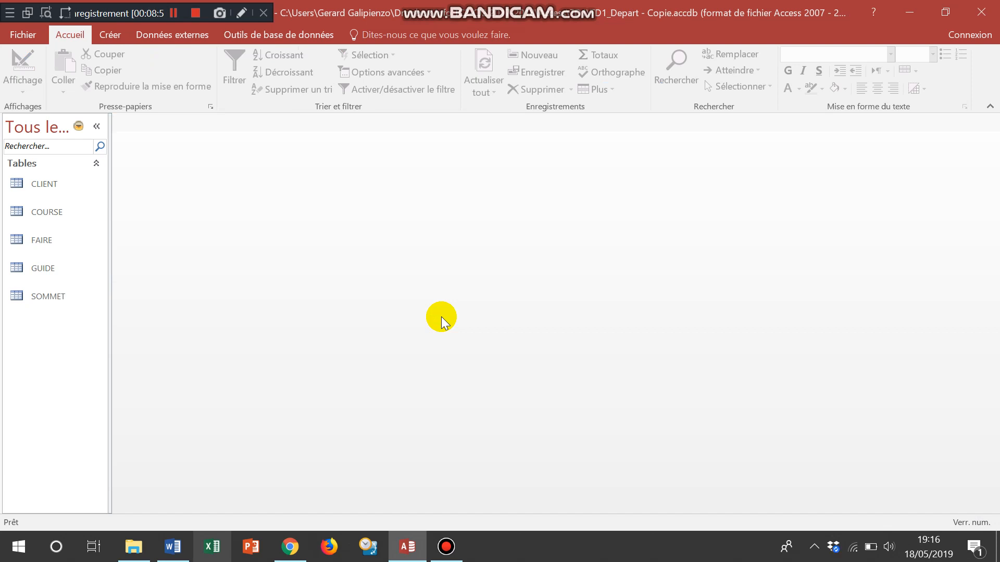
Step: Open the FAIRE table in Access, consulting the table modification instructions in section 3 of the Word document
click(173, 547)
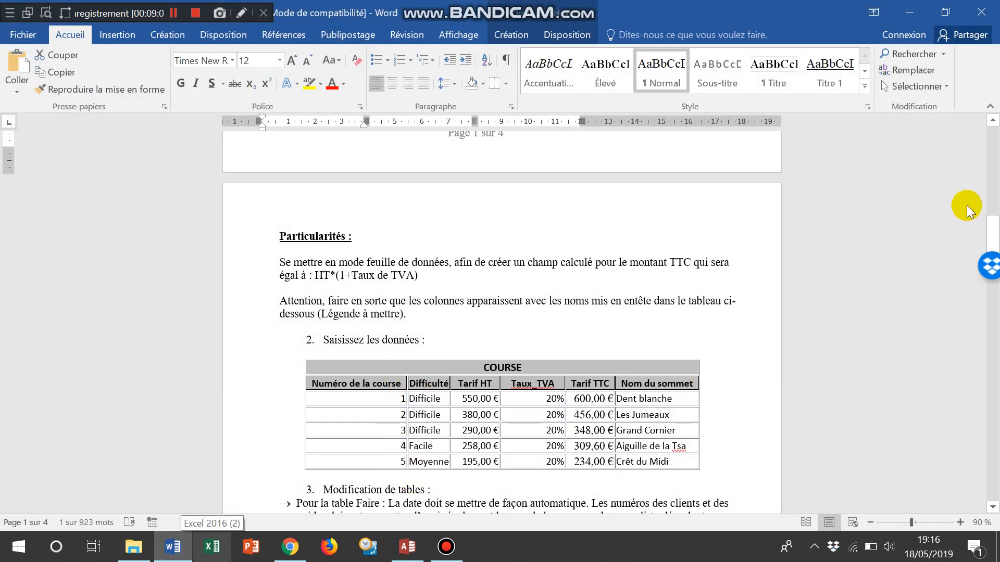
drag(993, 227, 994, 263)
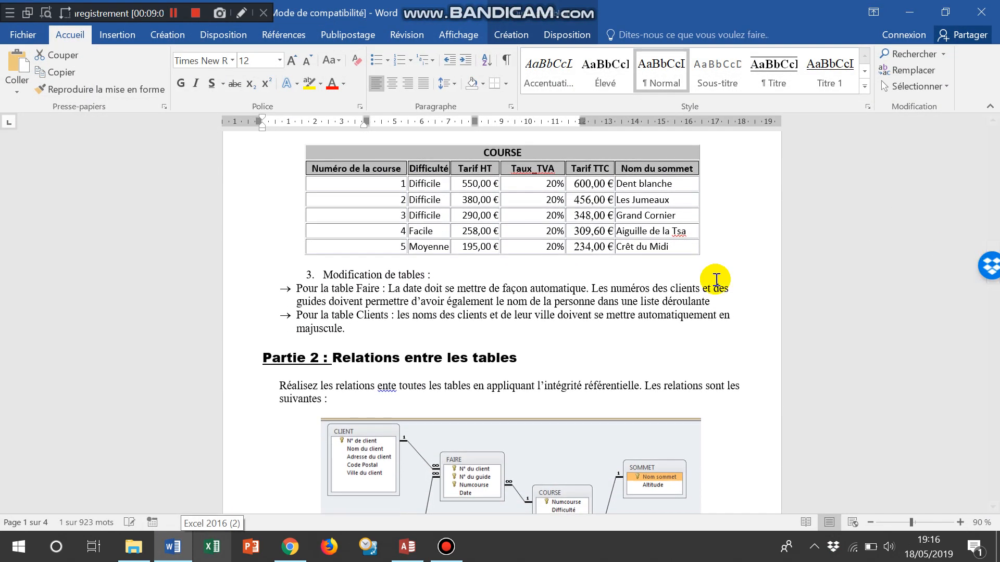
click(172, 551)
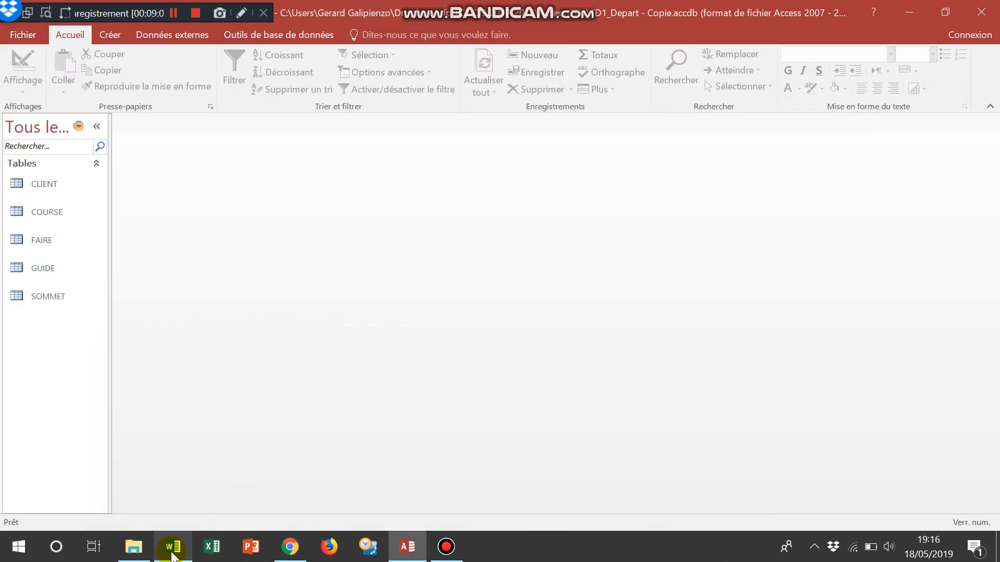
double_click(49, 245)
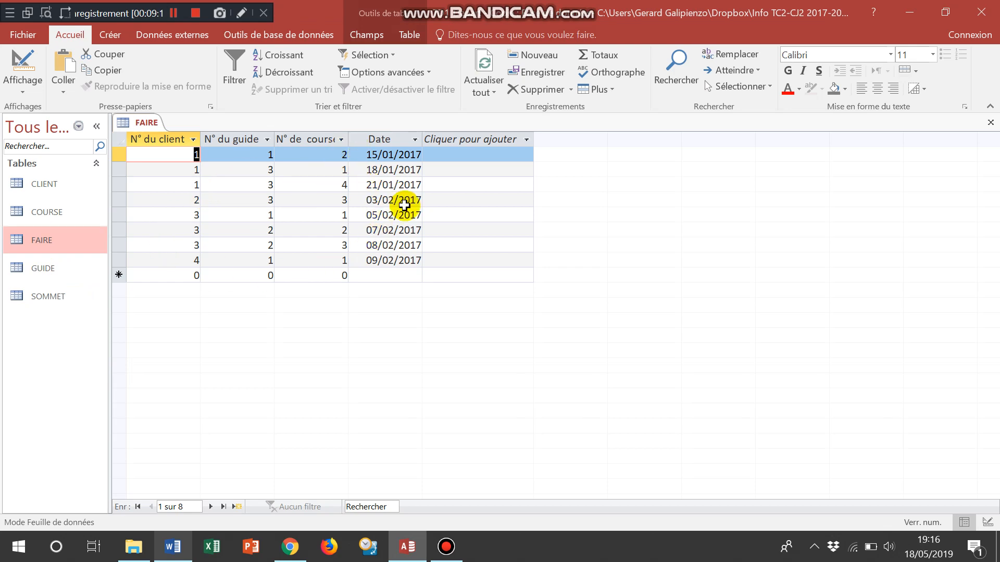
key(alt+Tab)
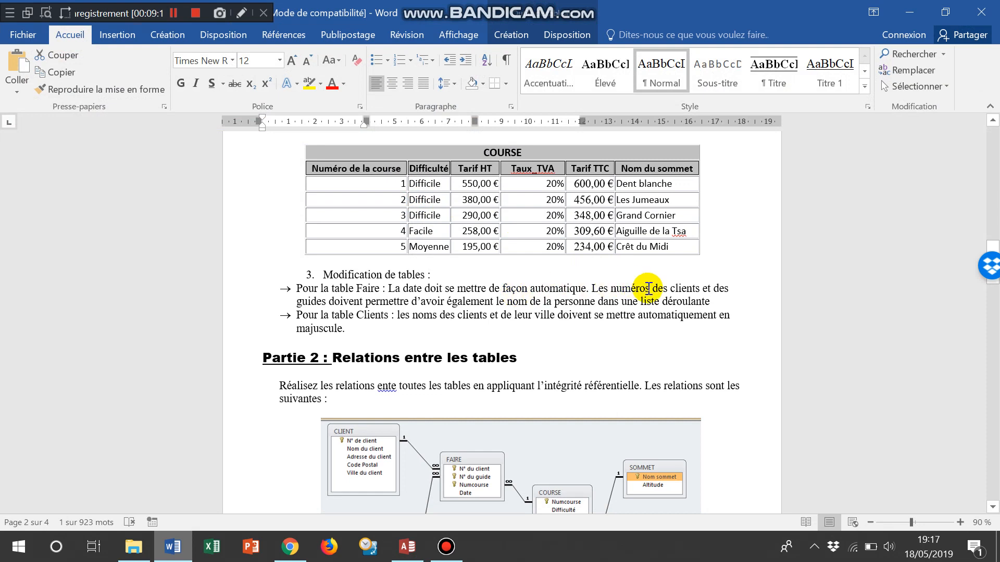
key(alt+Tab)
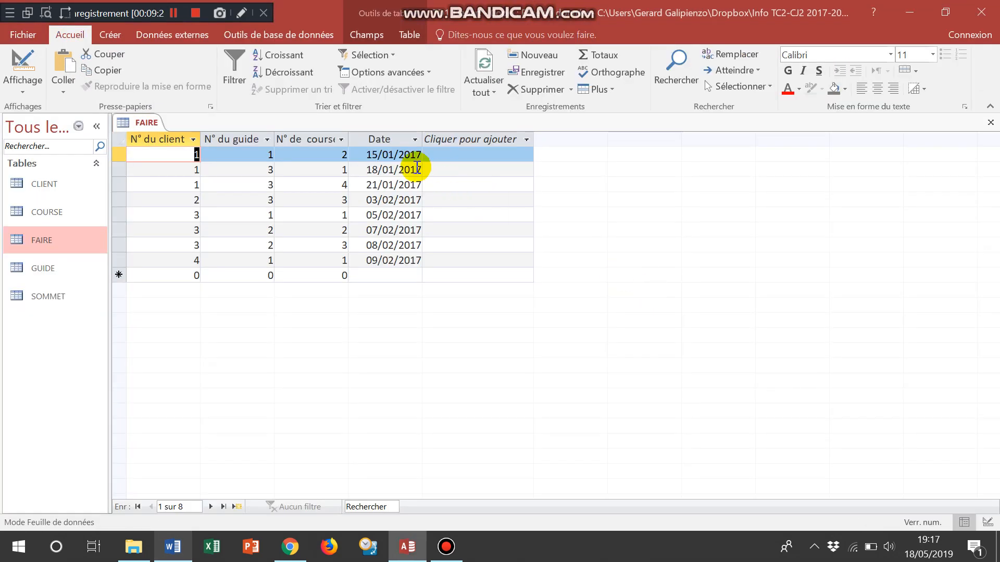
Step: Switch the FAIRE table to design view and set the default value of the Date field to Date()
click(392, 168)
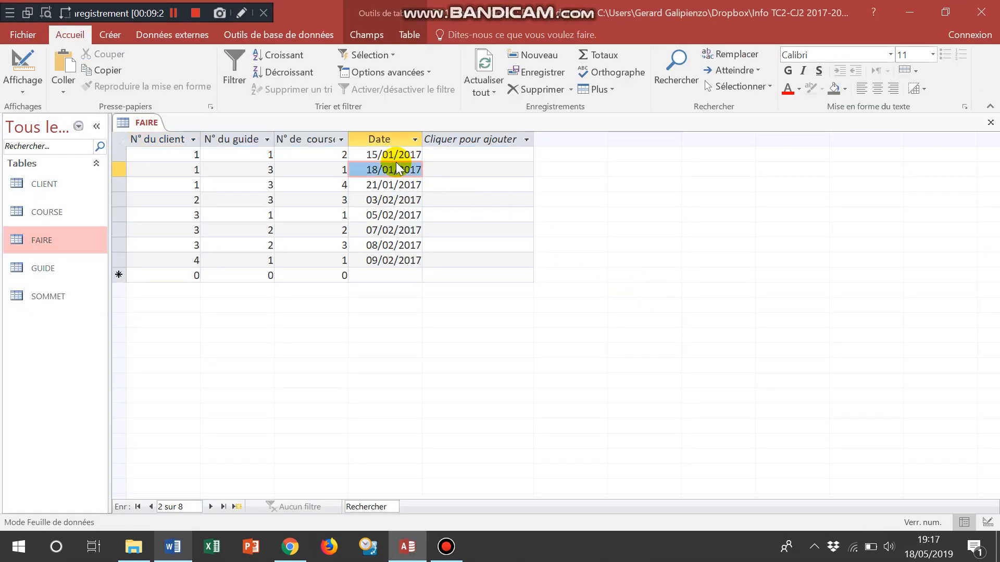
click(19, 62)
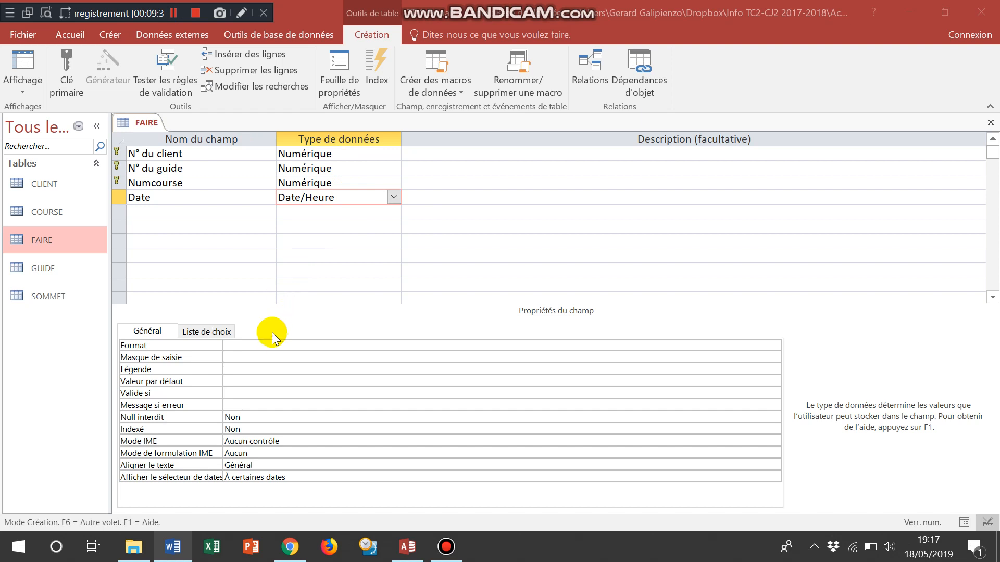
click(240, 381)
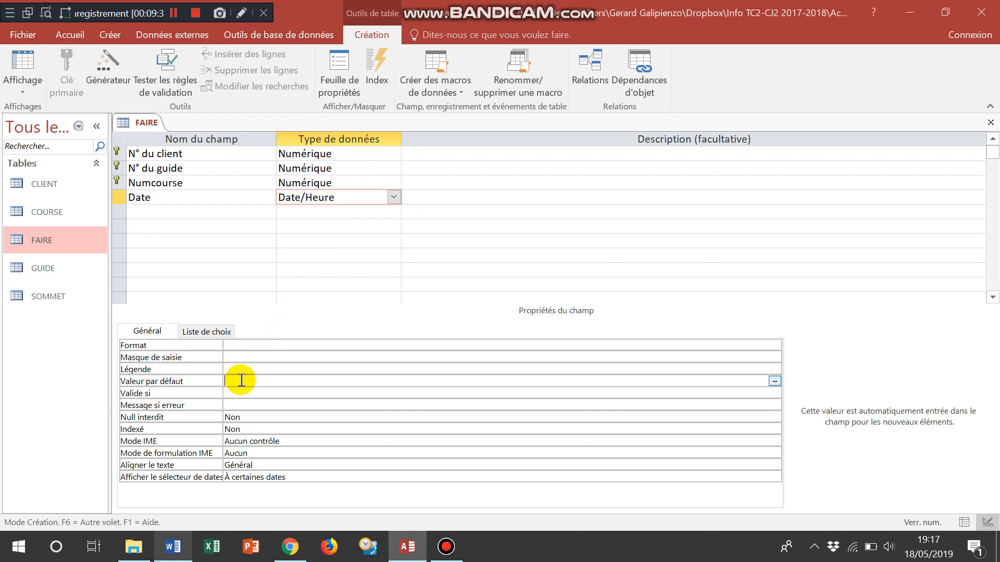
text(date())
click(291, 368)
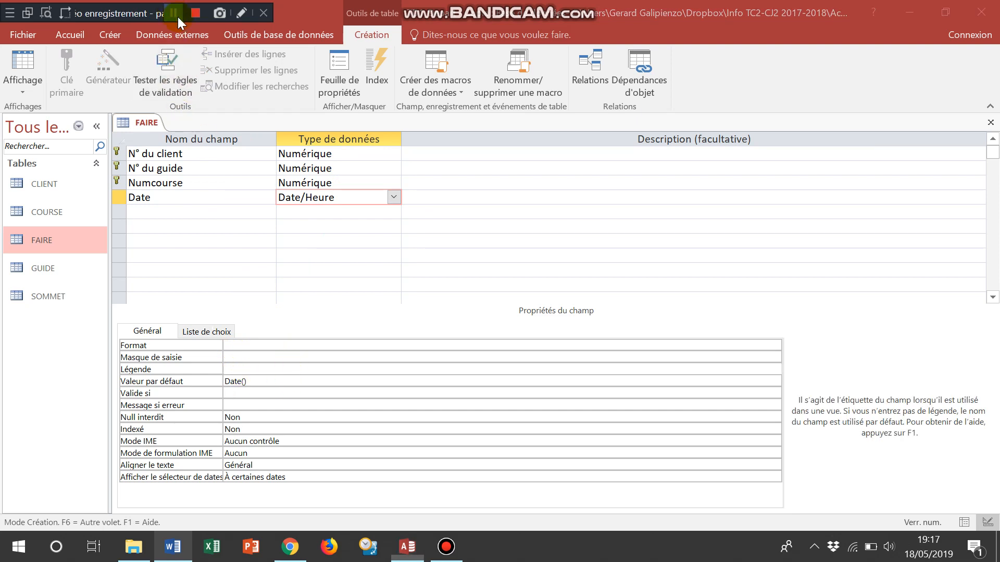
click(173, 13)
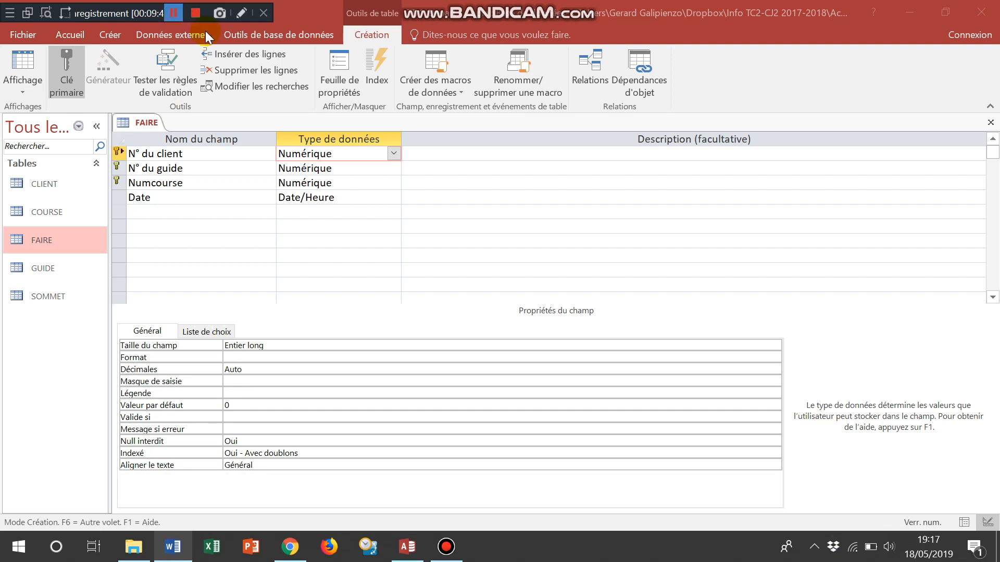
Step: Start the lookup wizard for the N° du client field, taking its values from the CLIENT table
click(326, 154)
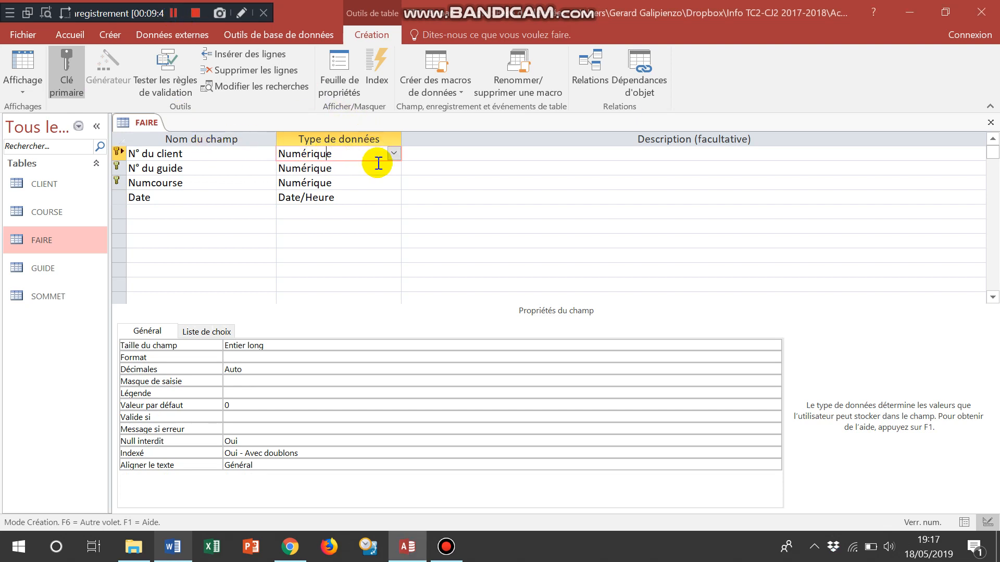
click(394, 154)
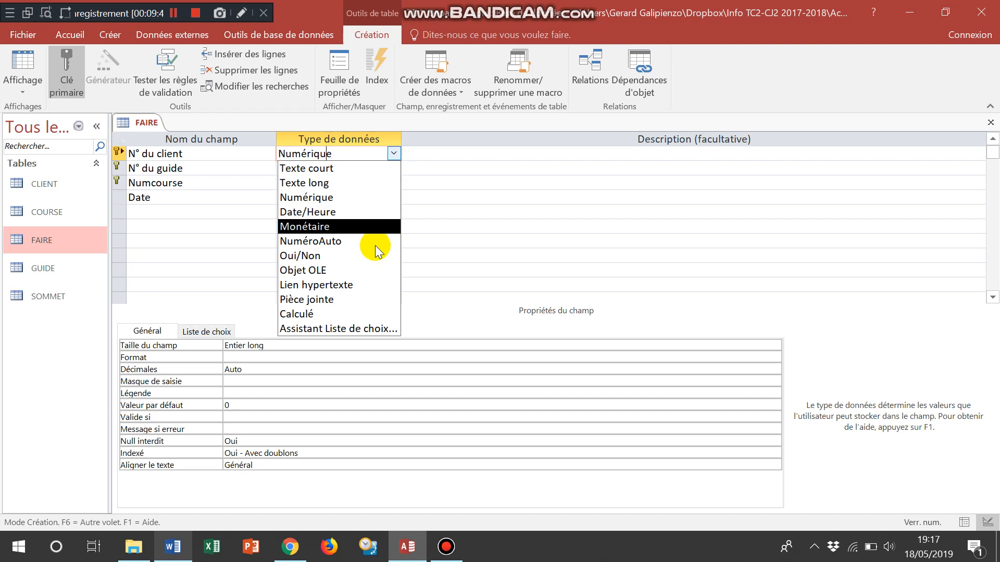
click(365, 328)
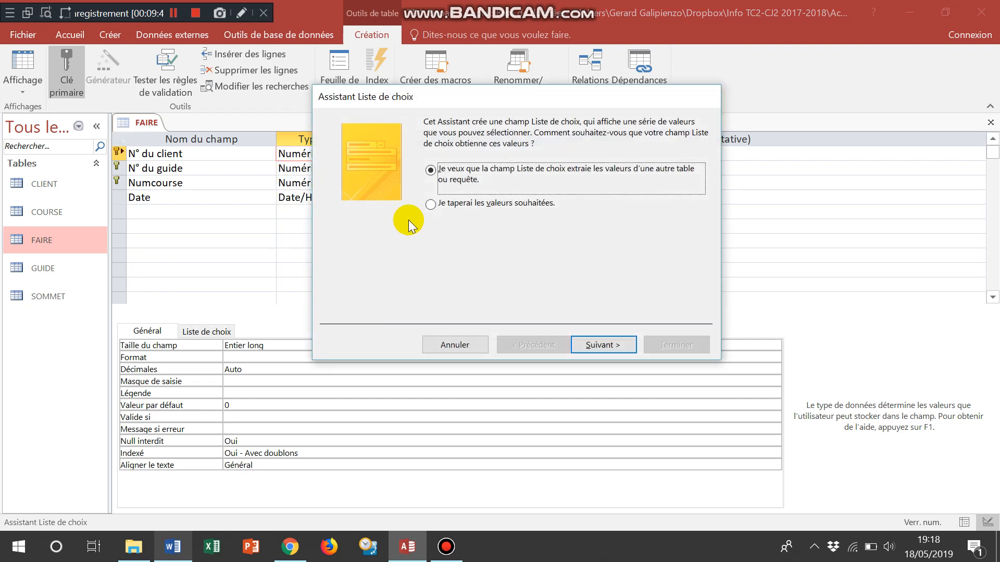
click(586, 346)
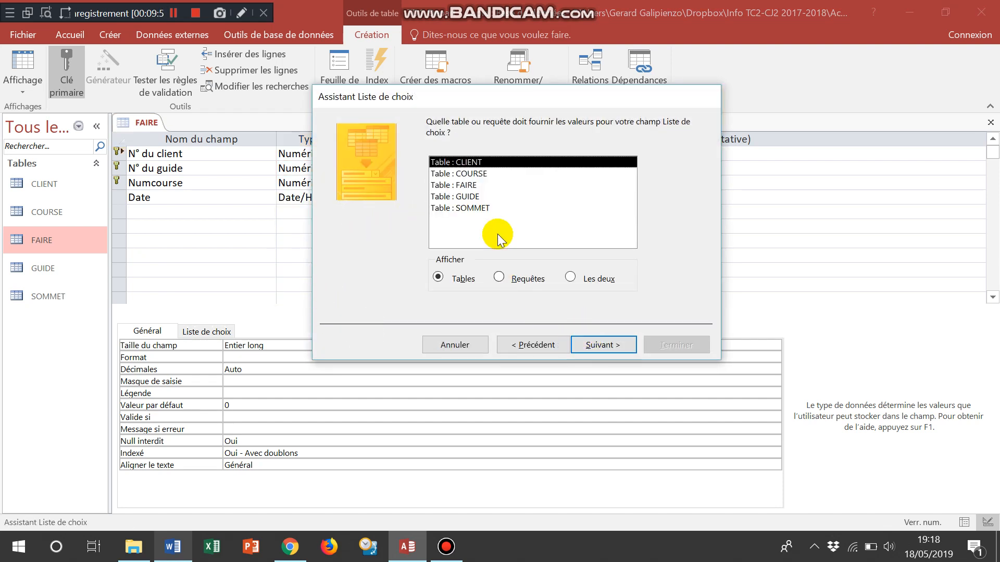
click(604, 348)
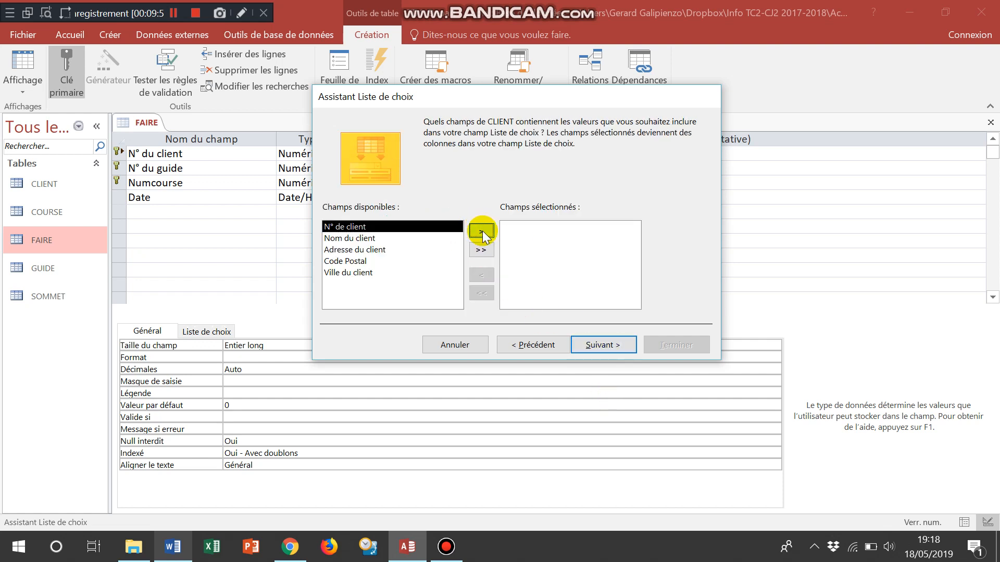
Step: Include the N° de client and Nom du client fields in the lookup list and proceed to the column width settings
click(482, 232)
click(482, 232)
click(589, 343)
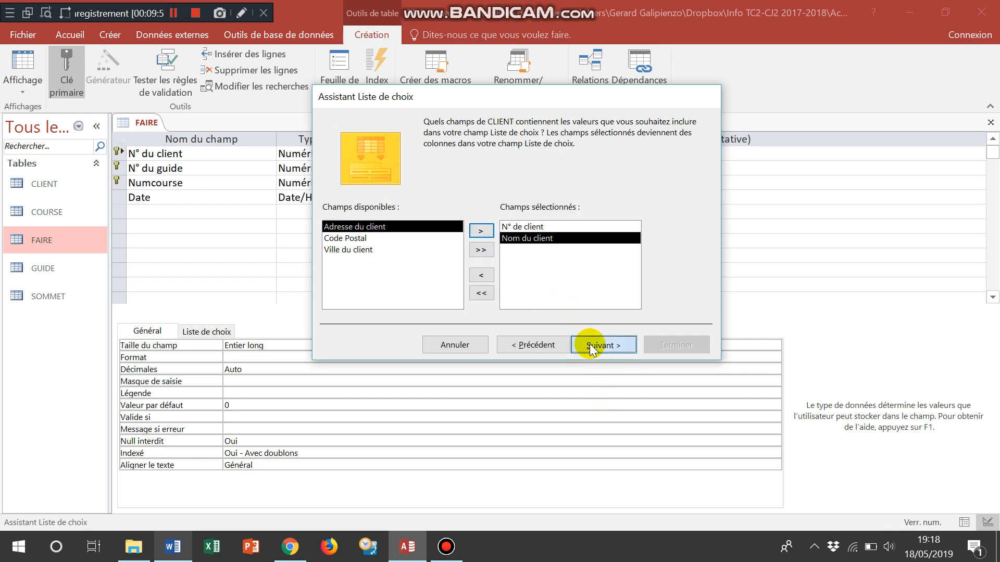
click(589, 344)
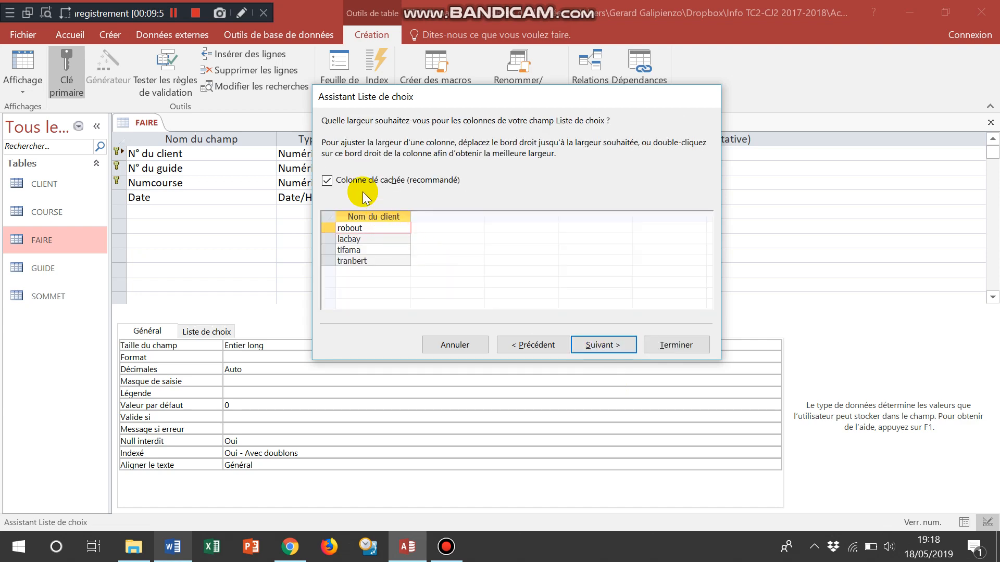